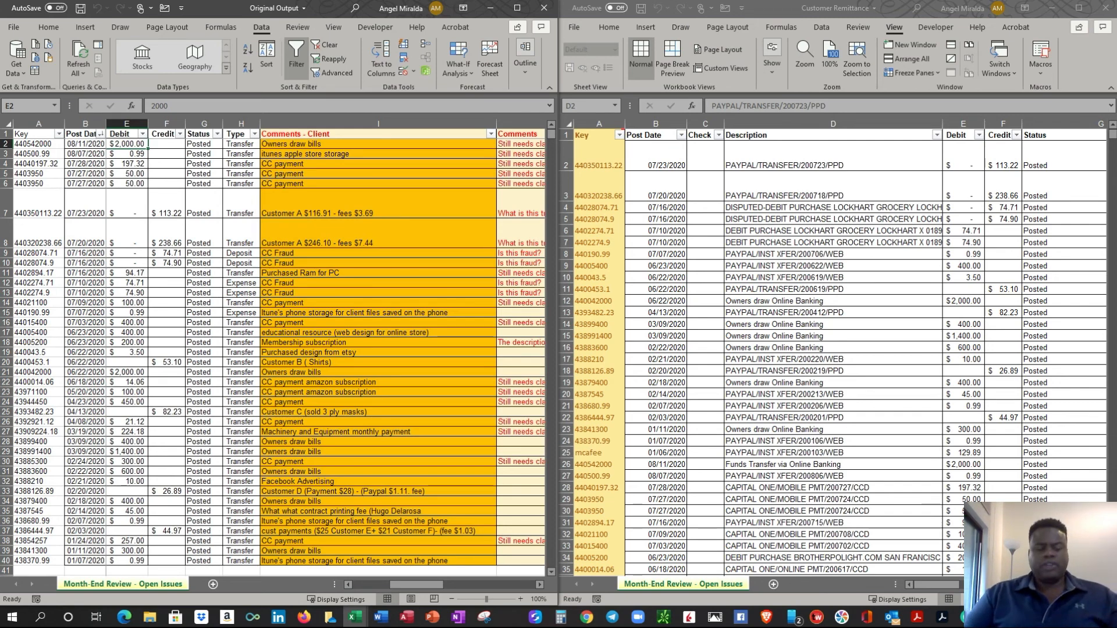
- Clear all client comments in I2:I40 under the Comments - Client header of the Original Output sheet
click(381, 147)
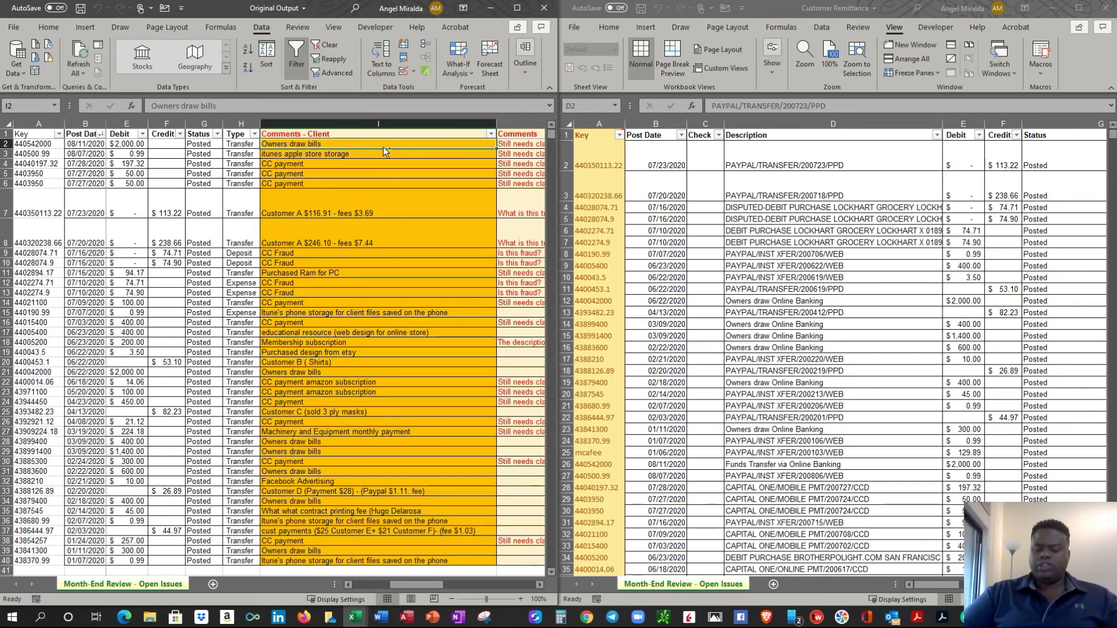
key(ctrl+shift+Down)
key(Delete)
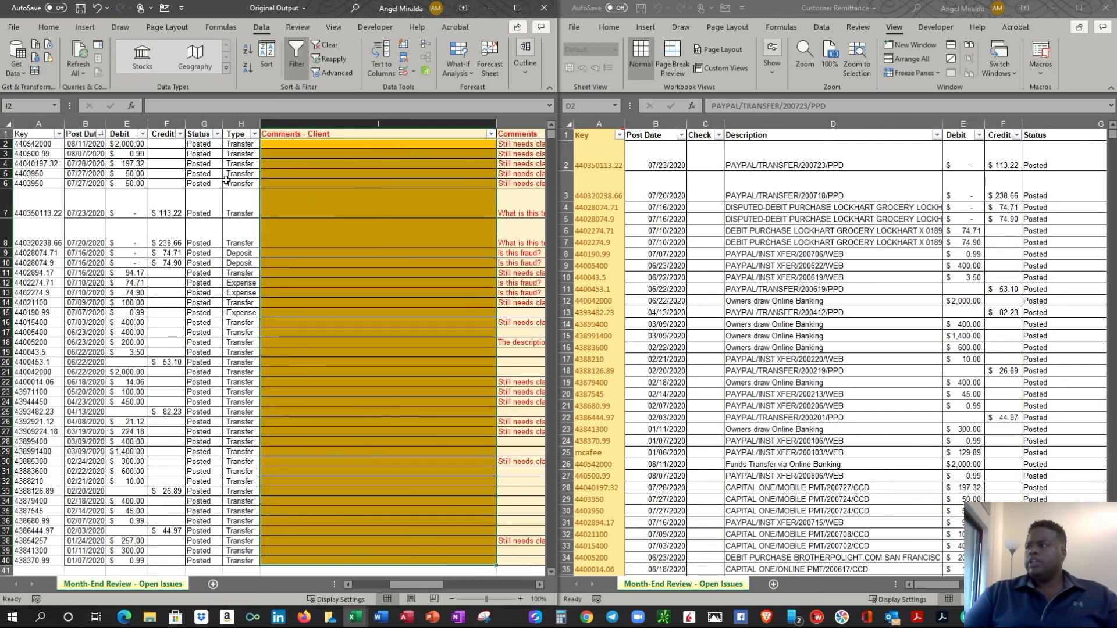
- Review the Comments - Client entries in the Customer Remittance workbook through row 43 against the emptied column in Original Output
click(800, 233)
drag(935, 585, 1000, 584)
click(914, 585)
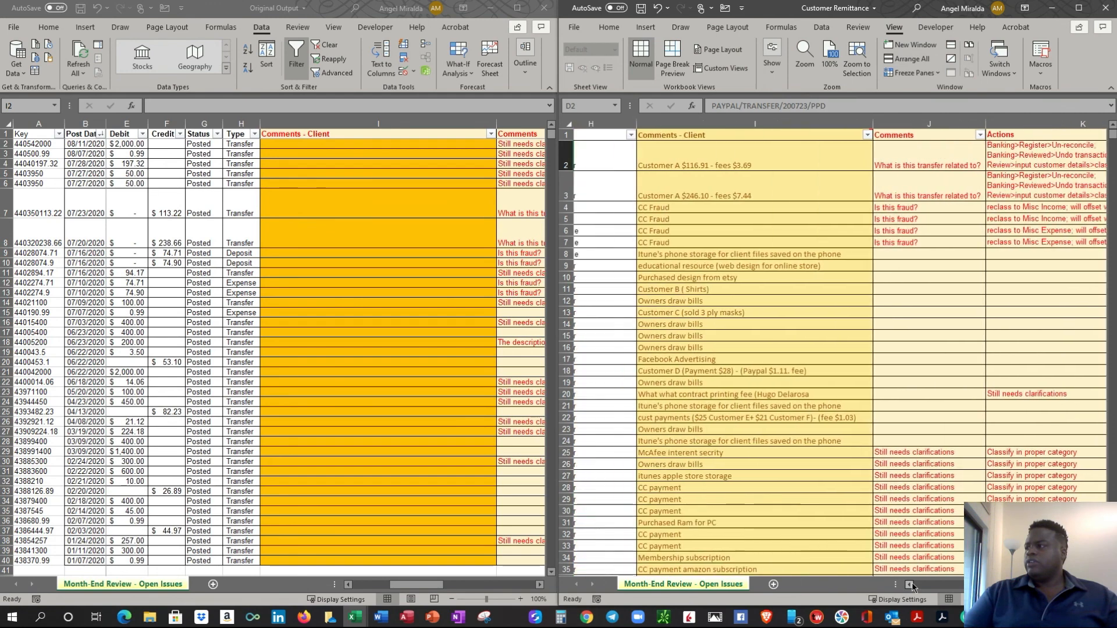
drag(918, 161, 899, 552)
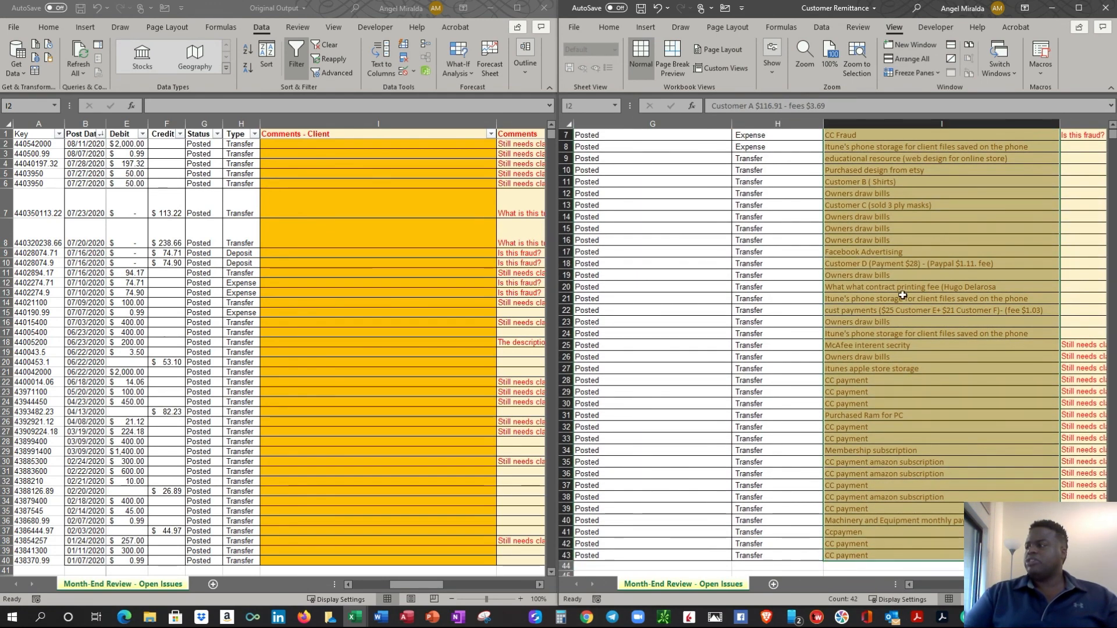
scroll(903, 295, up, 2)
click(909, 152)
click(349, 177)
click(343, 152)
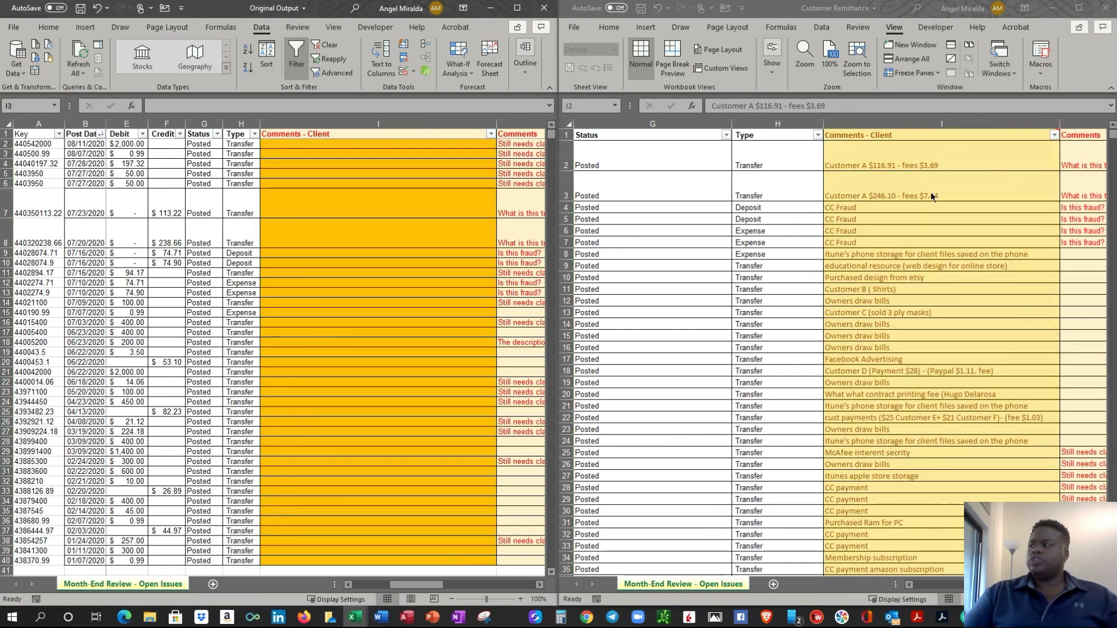
click(861, 152)
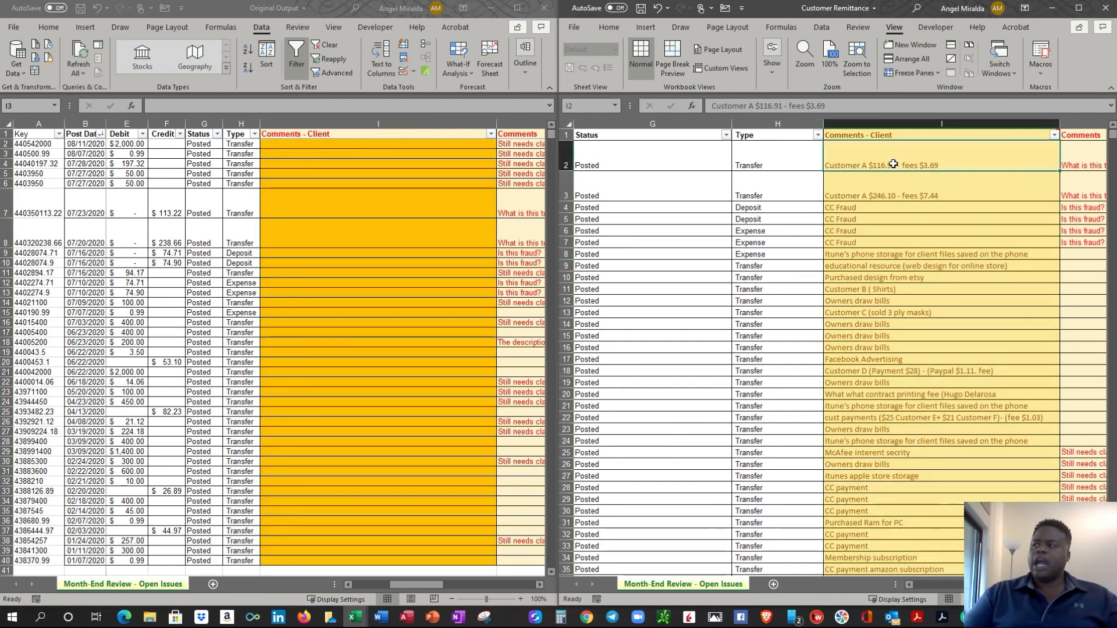
click(269, 202)
click(590, 406)
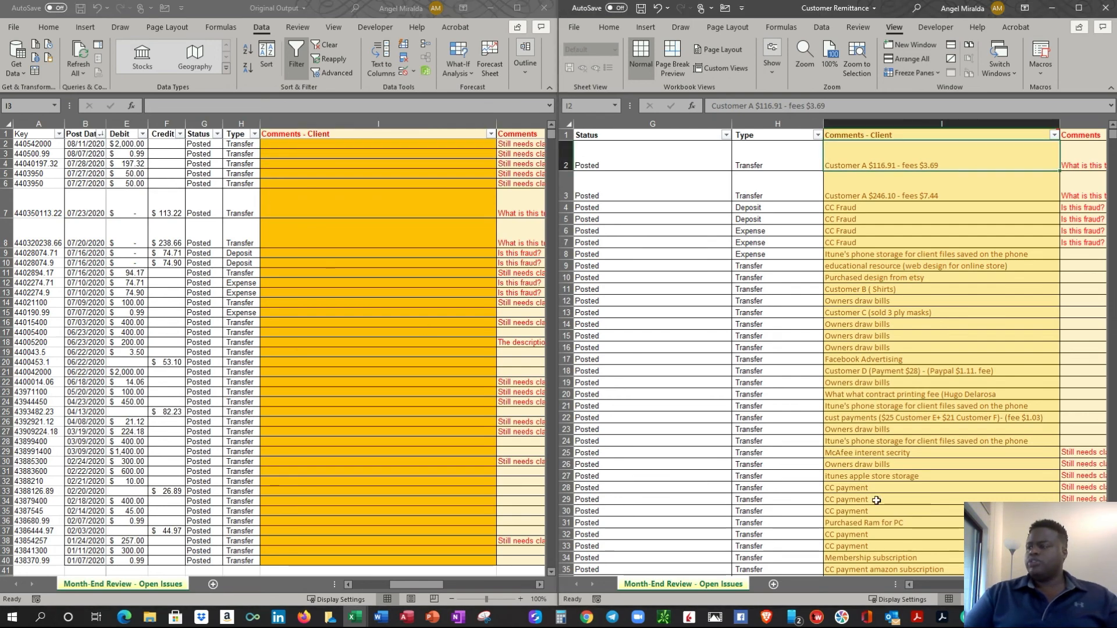
- Compare the first Post Date entries of the Customer Remittance and Original Output sheets to check their sort order
scroll(670, 146, left, 6)
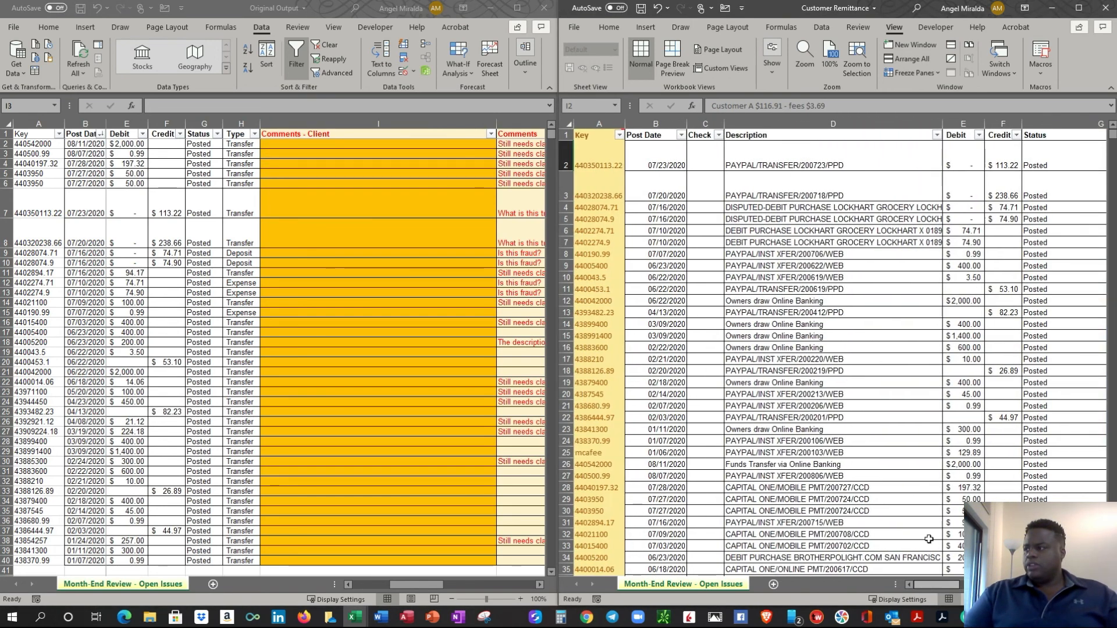
click(669, 146)
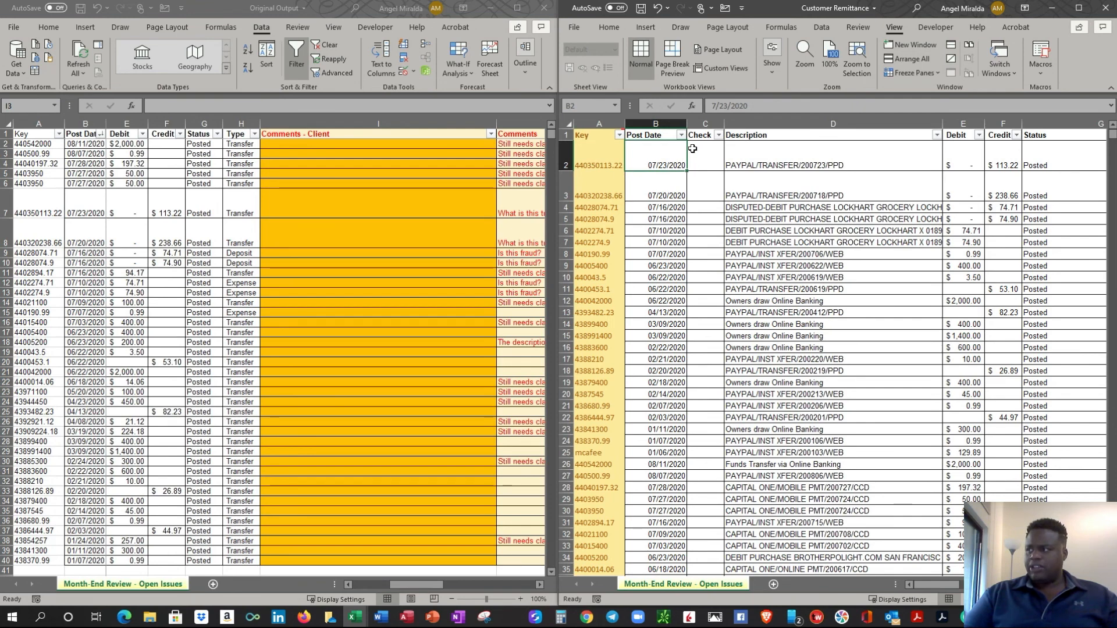
click(70, 146)
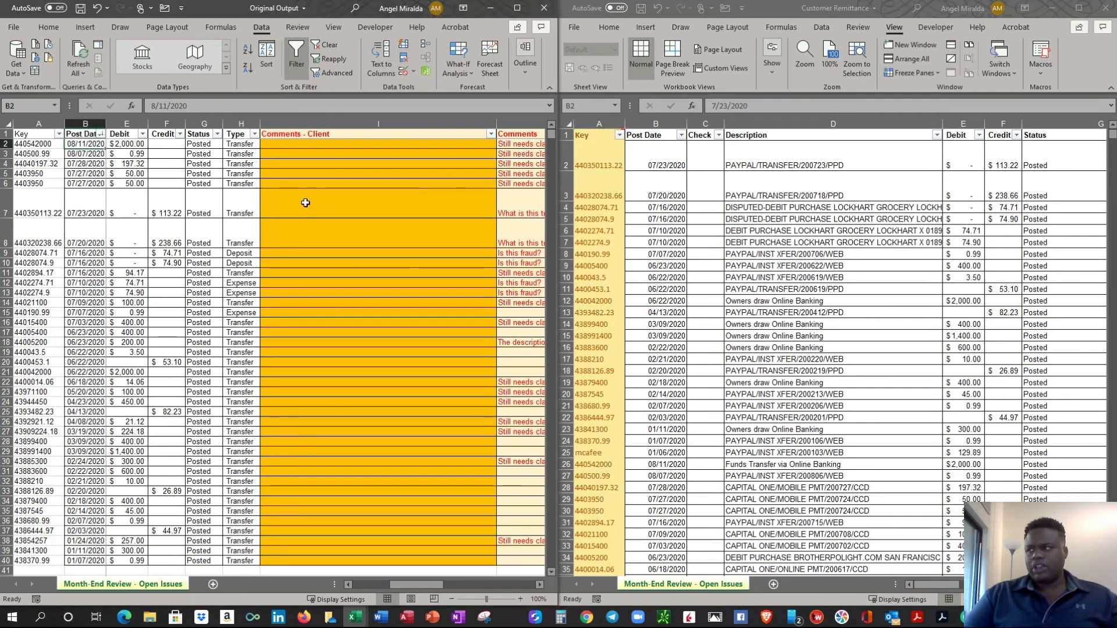
click(879, 155)
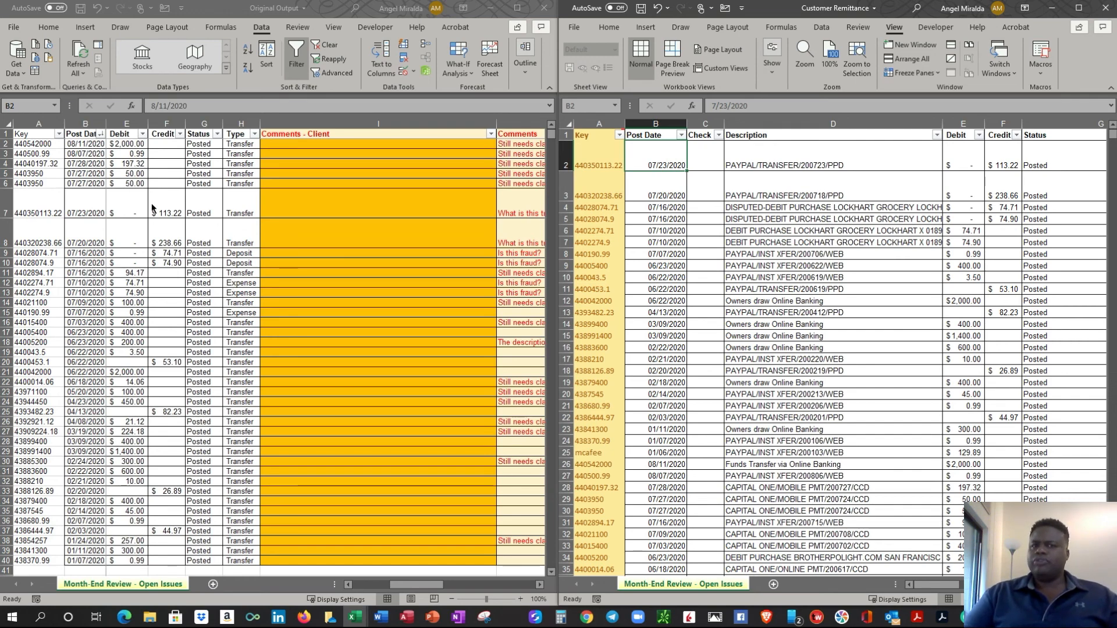
- Inspect the Key formula in A2 and the Post Date, Debit, Credit, Status and Type columns of Original Output
click(48, 144)
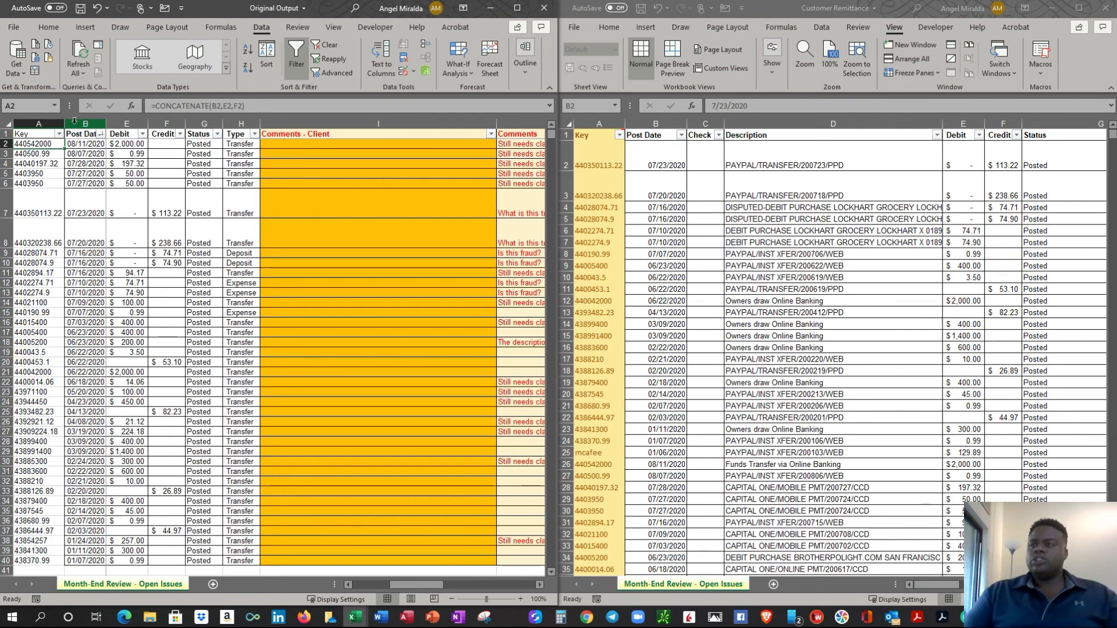
click(94, 145)
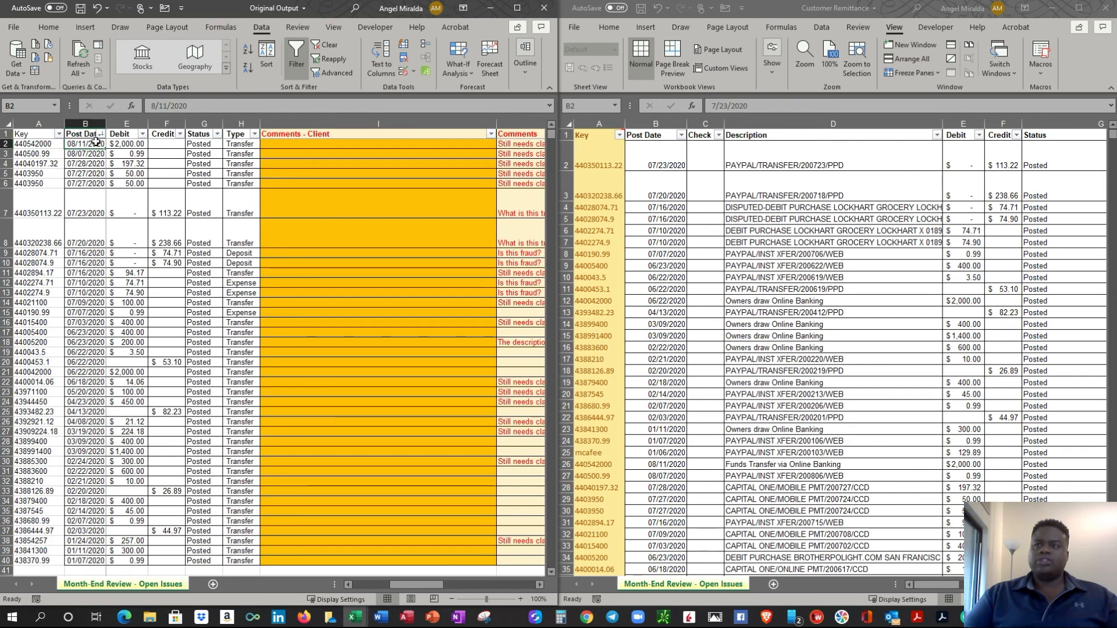
drag(96, 123, 134, 121)
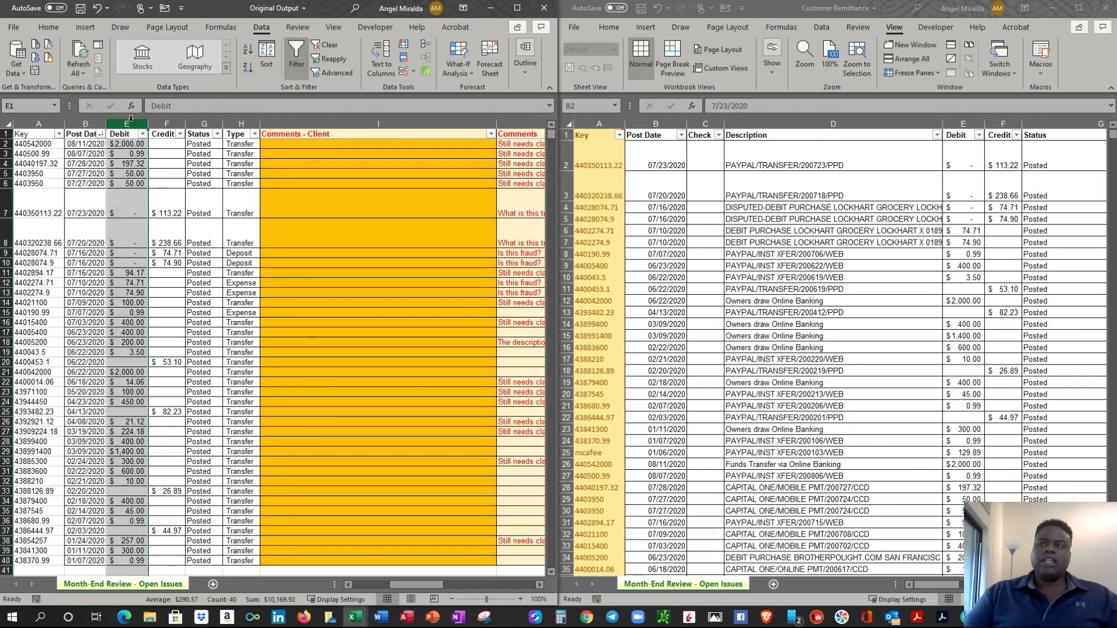
click(158, 123)
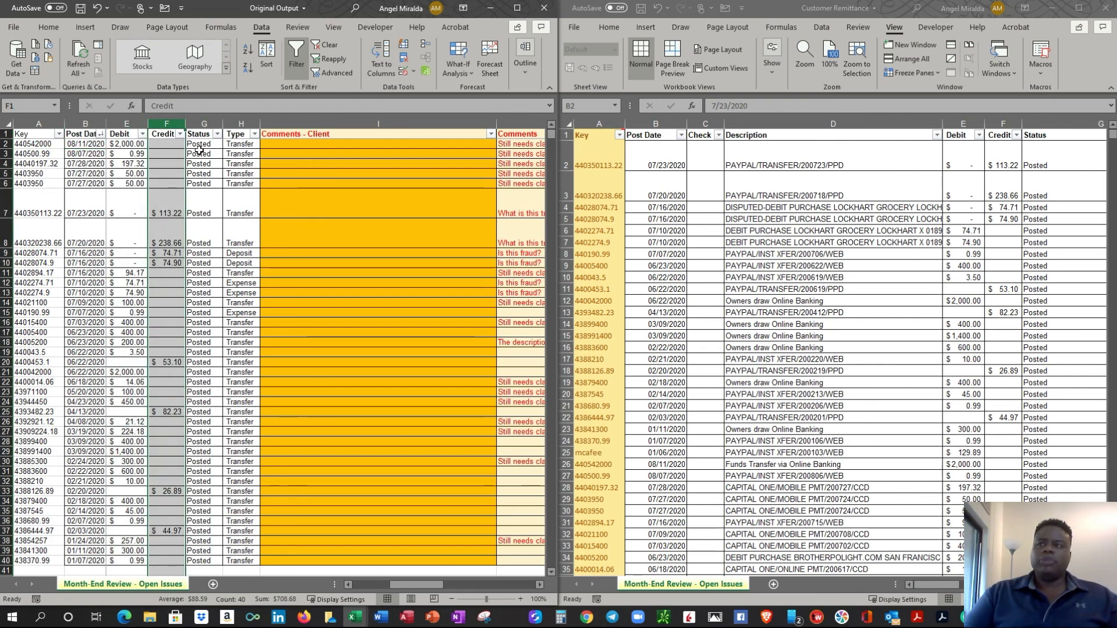
click(206, 123)
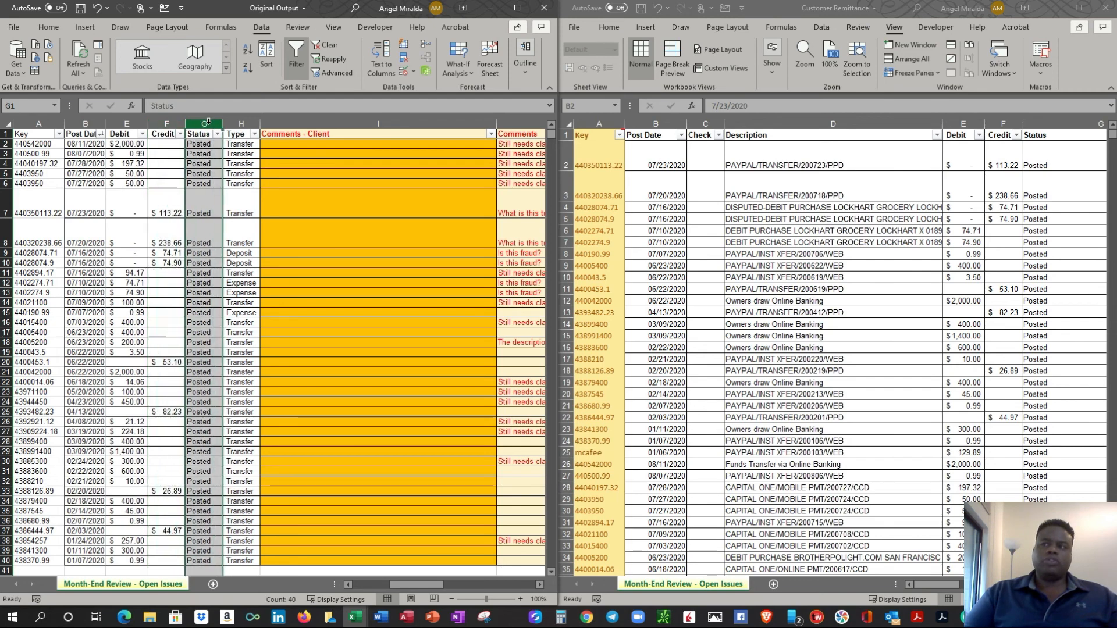
click(241, 123)
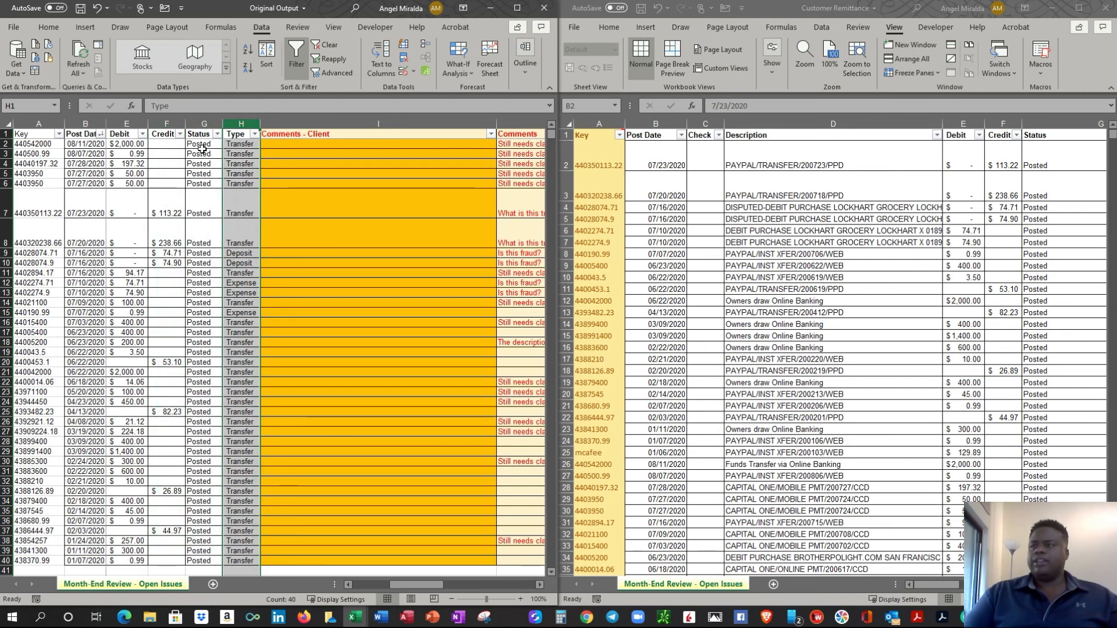
- Examine the Status and Type values across all transaction rows in Original Output as possible parts of a unique key
drag(201, 148, 235, 184)
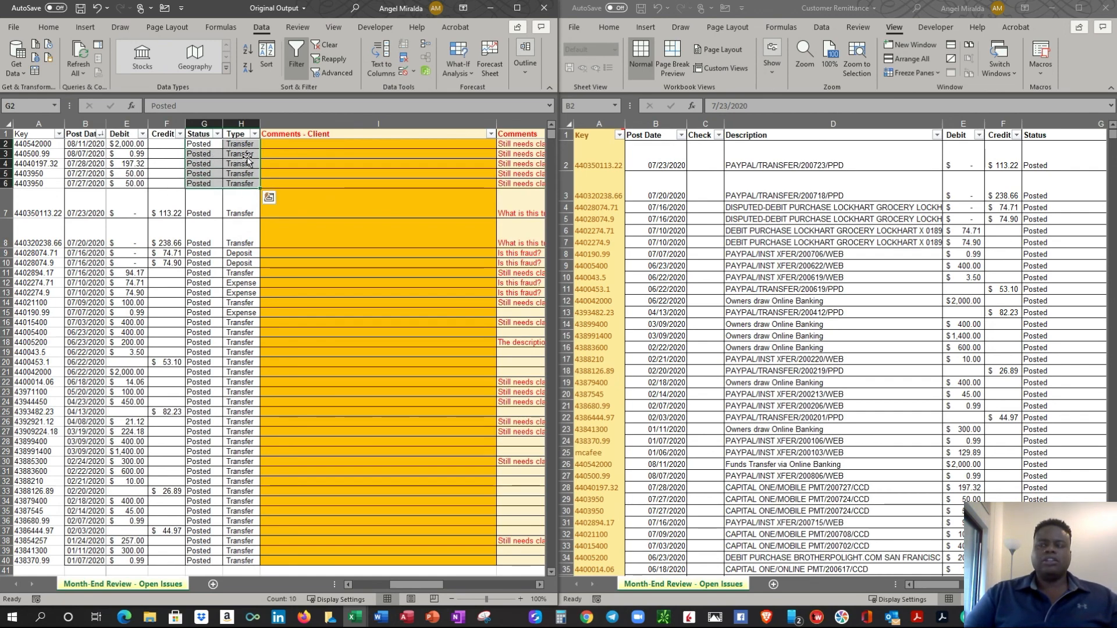
drag(215, 146, 210, 562)
drag(240, 143, 242, 543)
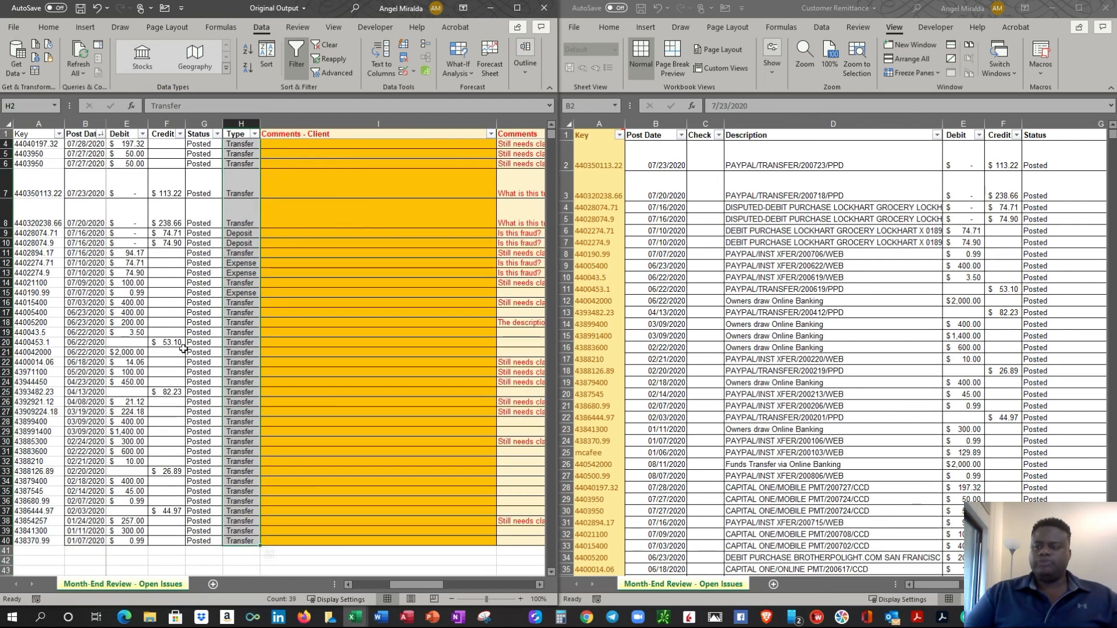
scroll(196, 235, up, 1)
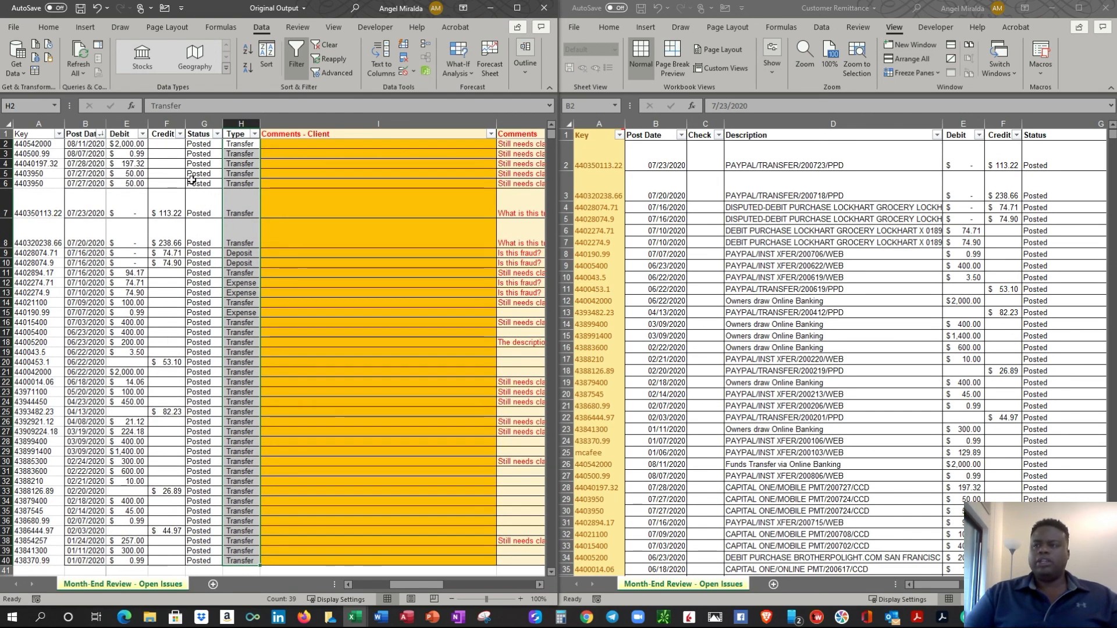
click(213, 161)
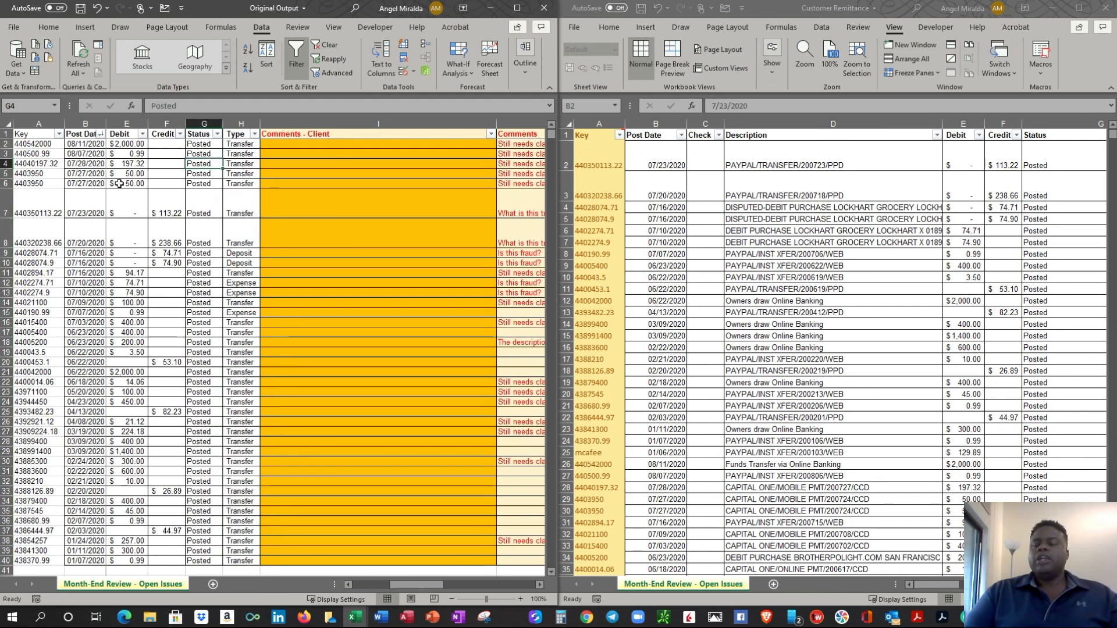
- Examine the Post Date, Debit and Credit cells in row 2 of Original Output that feed the key
click(86, 144)
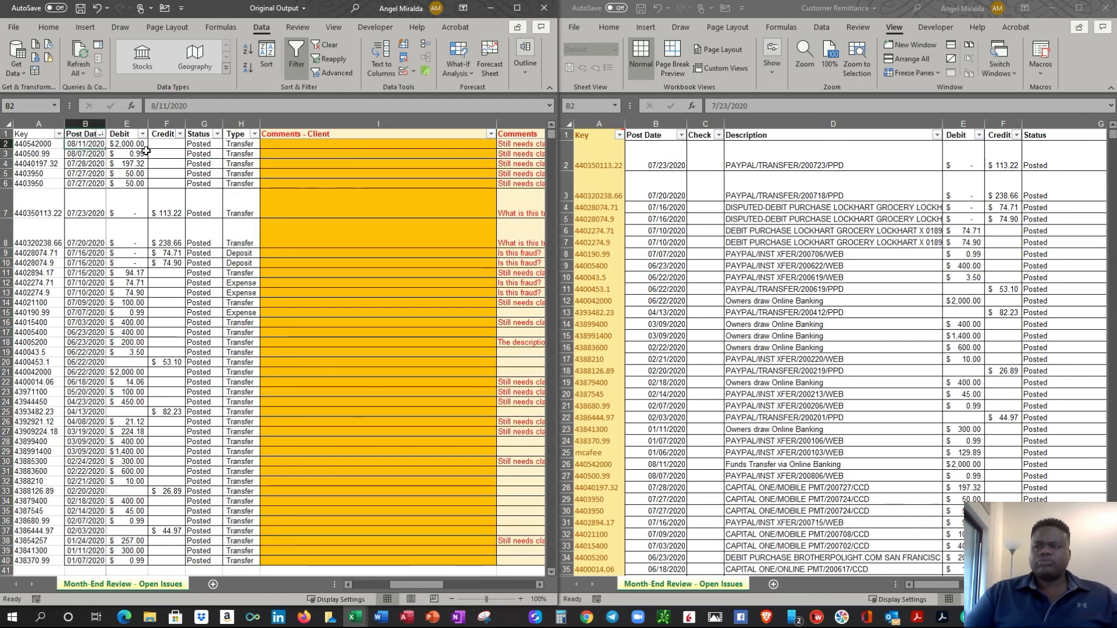
click(130, 144)
click(170, 144)
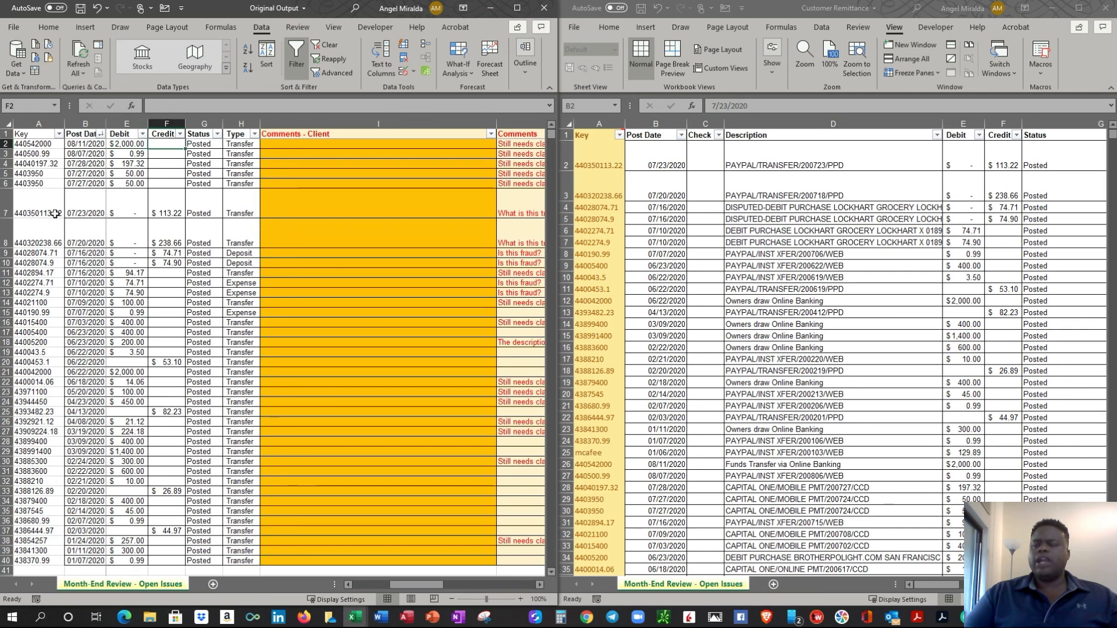
click(90, 142)
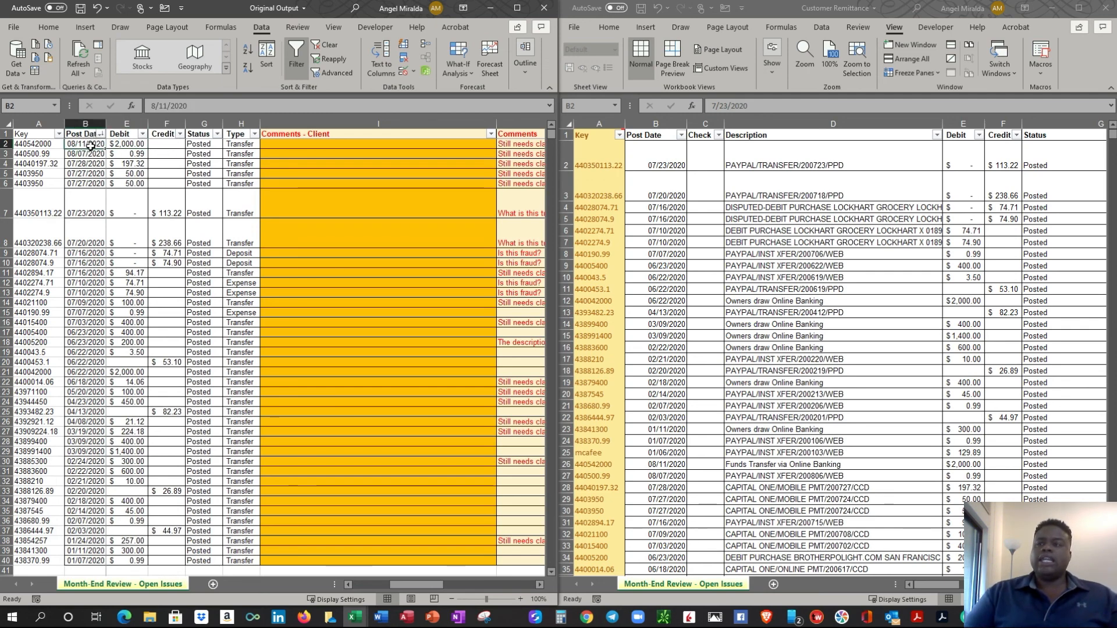
drag(92, 145, 161, 143)
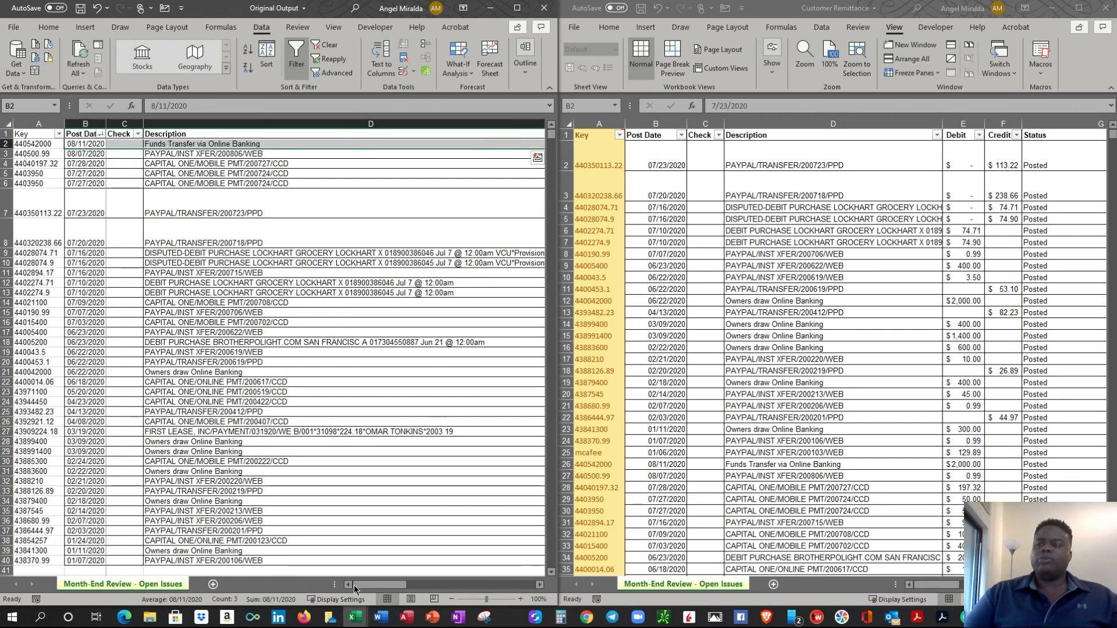
drag(369, 585, 424, 586)
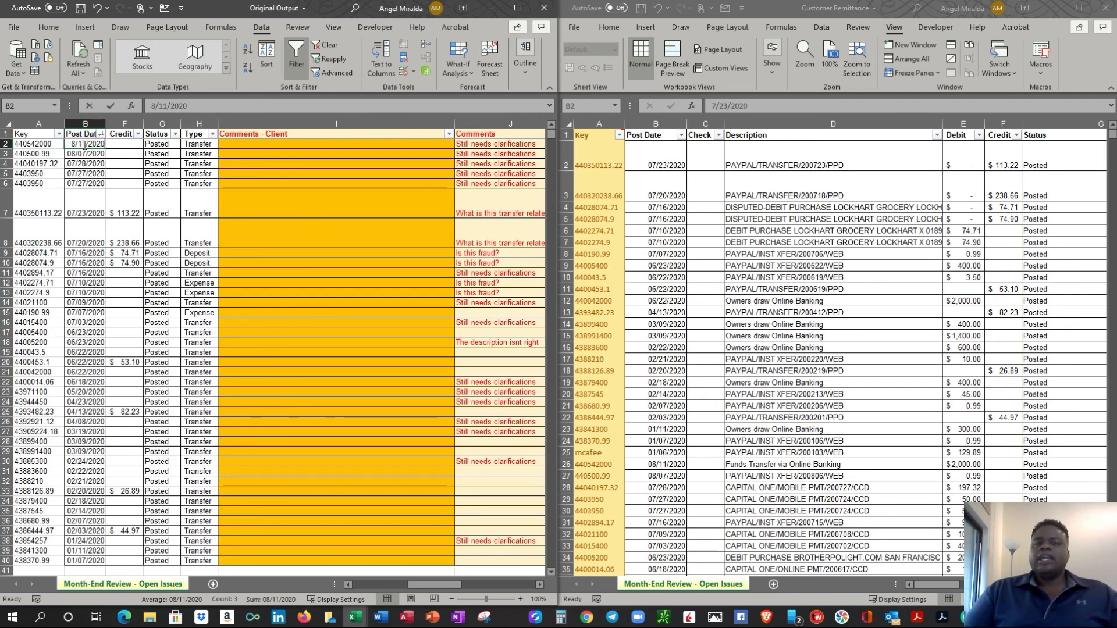
double_click(85, 145)
click(98, 163)
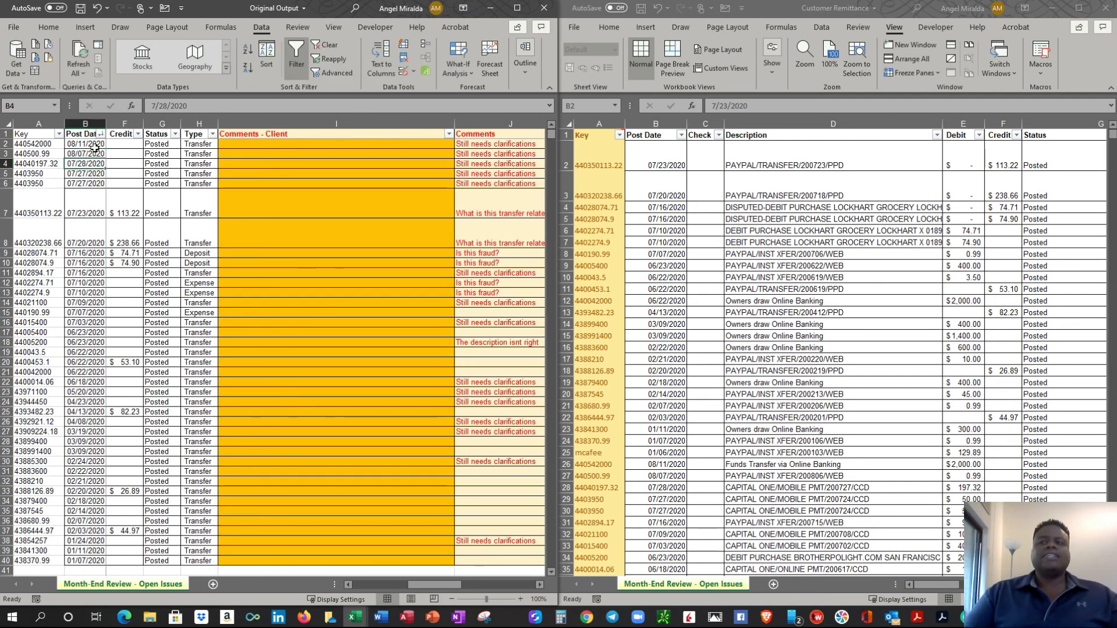
click(95, 145)
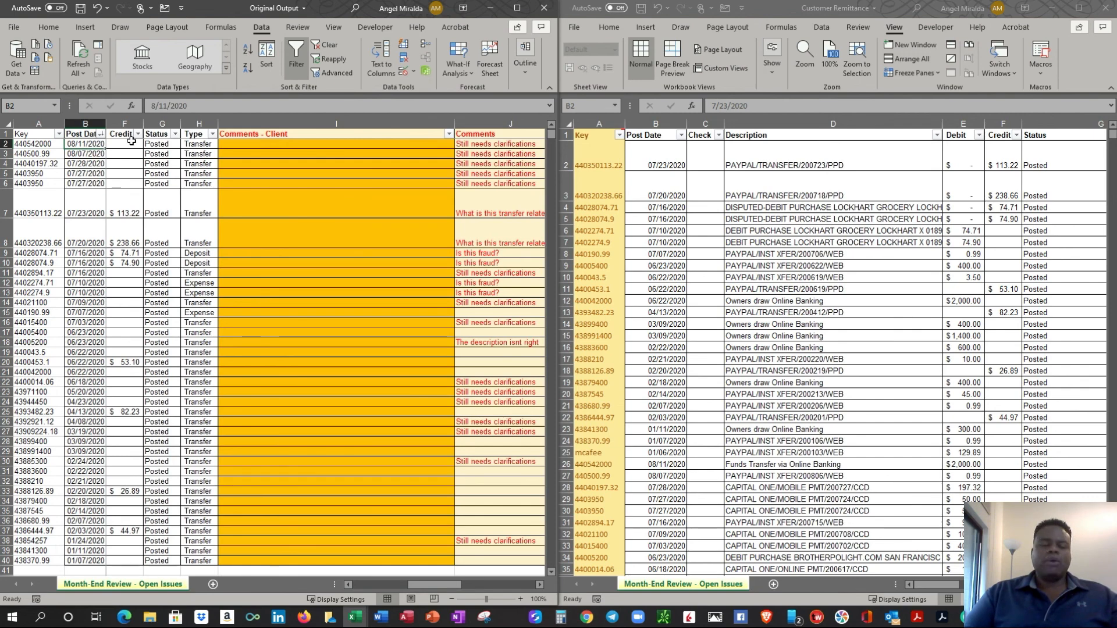
mouse_move(432, 584)
mouse_down()
mouse_move(377, 585)
mouse_move(428, 589)
mouse_up()
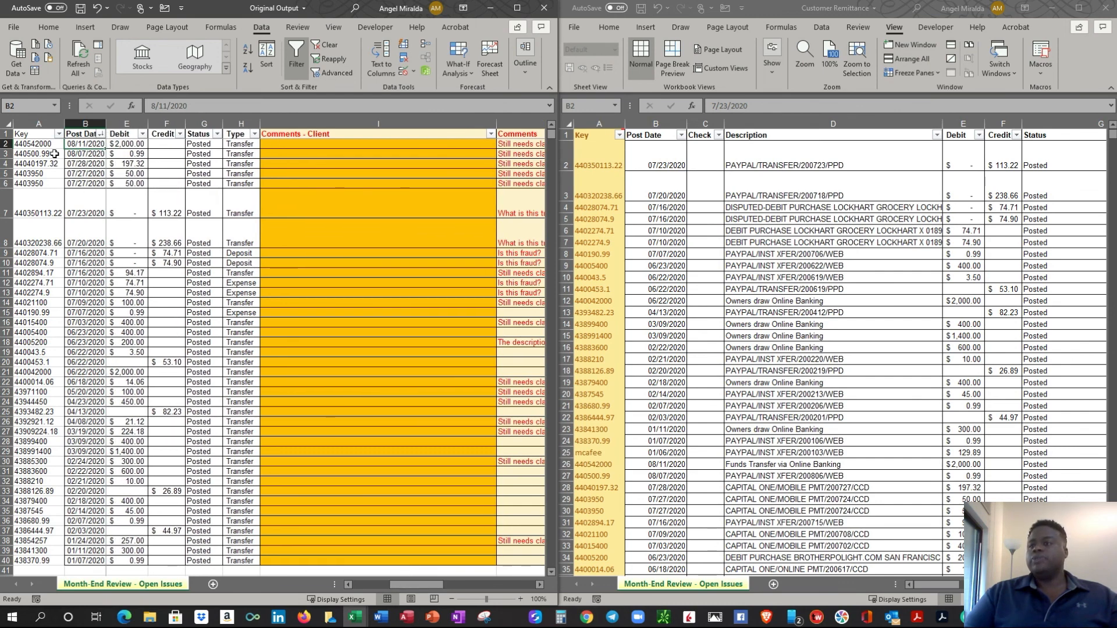
- Compare the Key formulas in Original Output and Customer Remittance, and select the first empty Comments - Client cell in Original Output
click(47, 137)
click(50, 144)
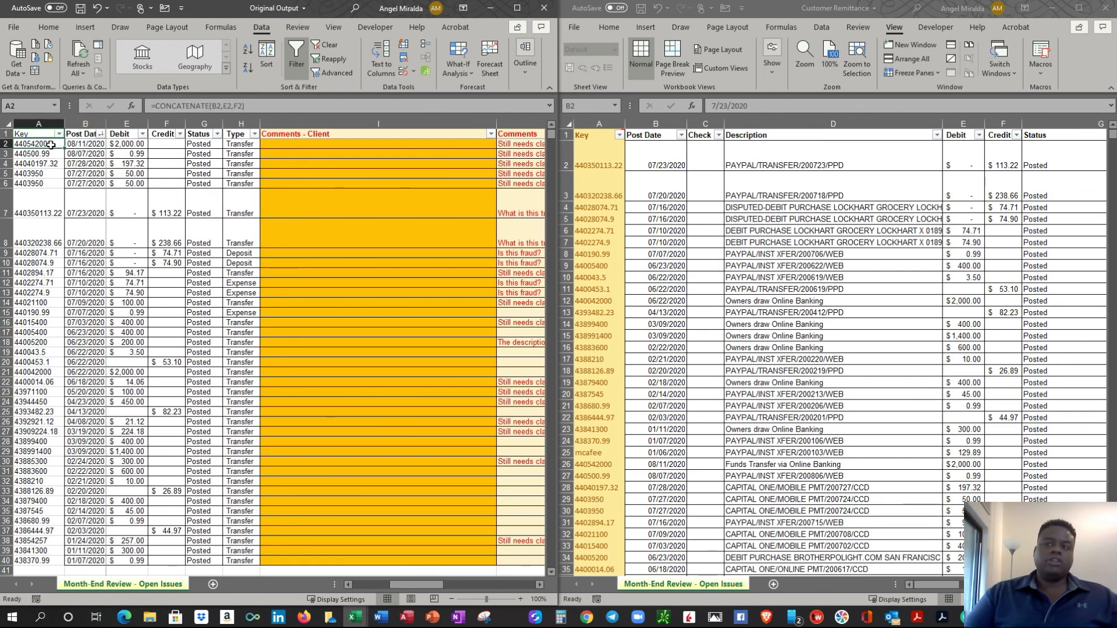
click(634, 169)
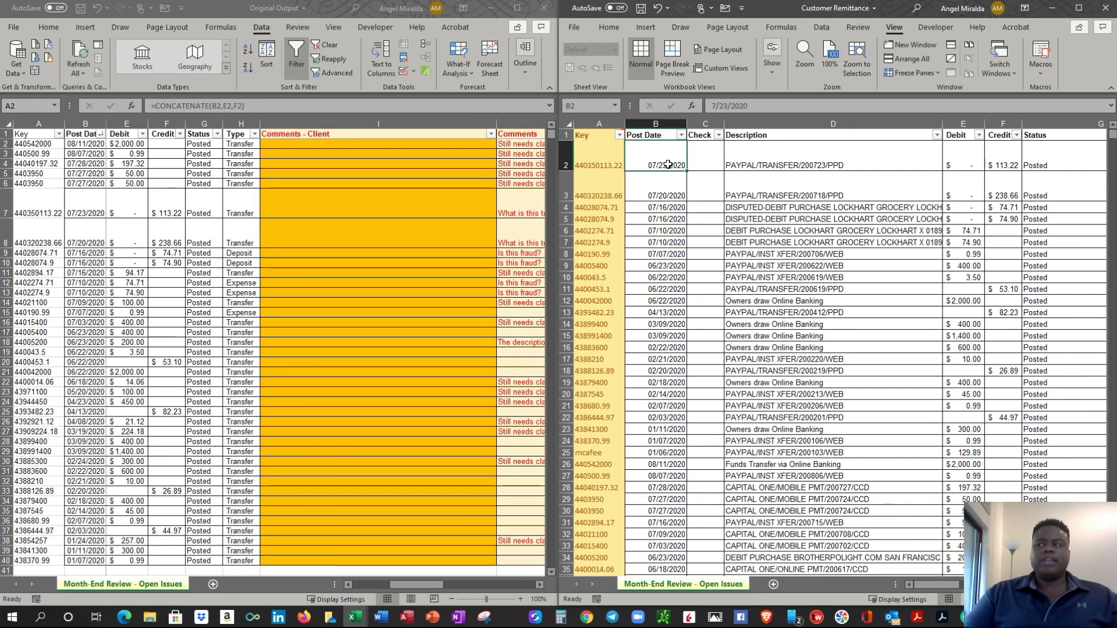
click(595, 175)
click(273, 180)
click(614, 180)
click(142, 181)
click(598, 182)
click(281, 146)
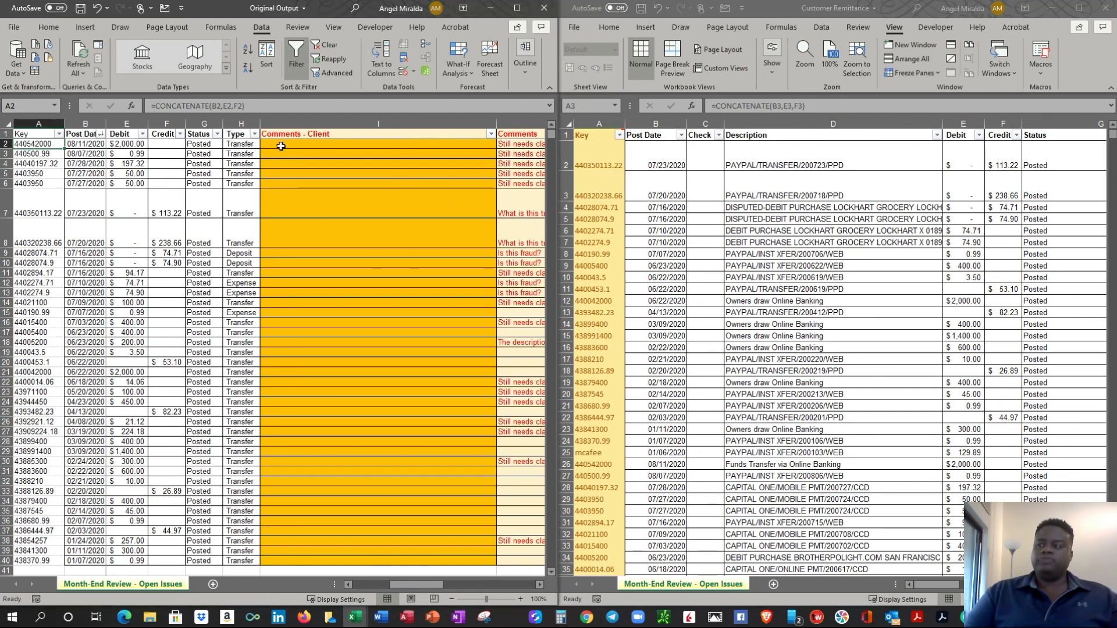
click(605, 171)
click(98, 145)
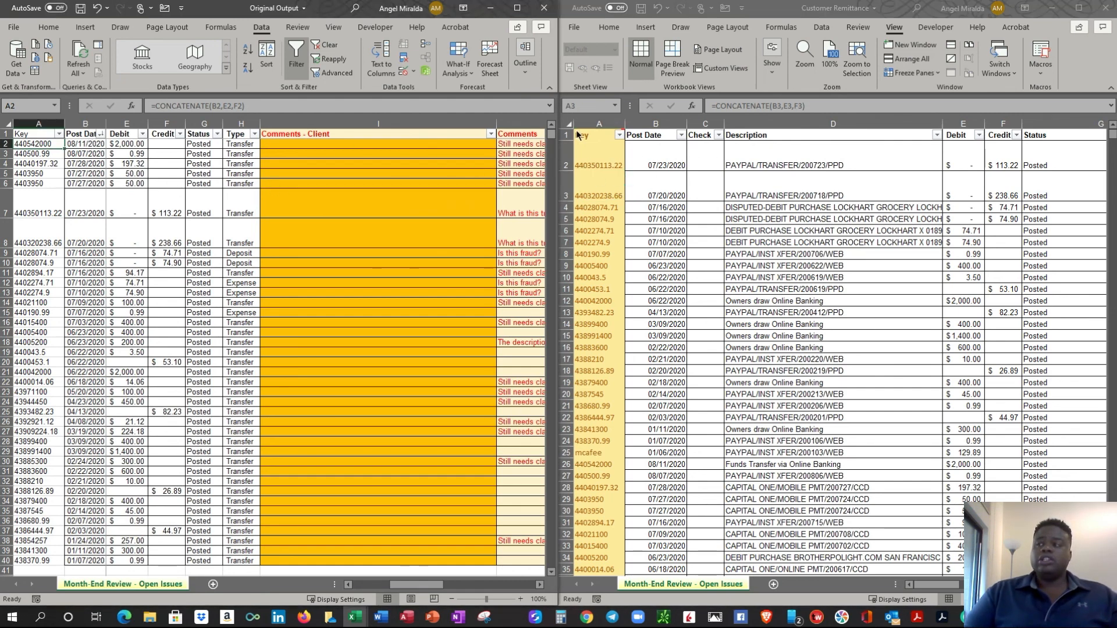
click(653, 165)
click(281, 162)
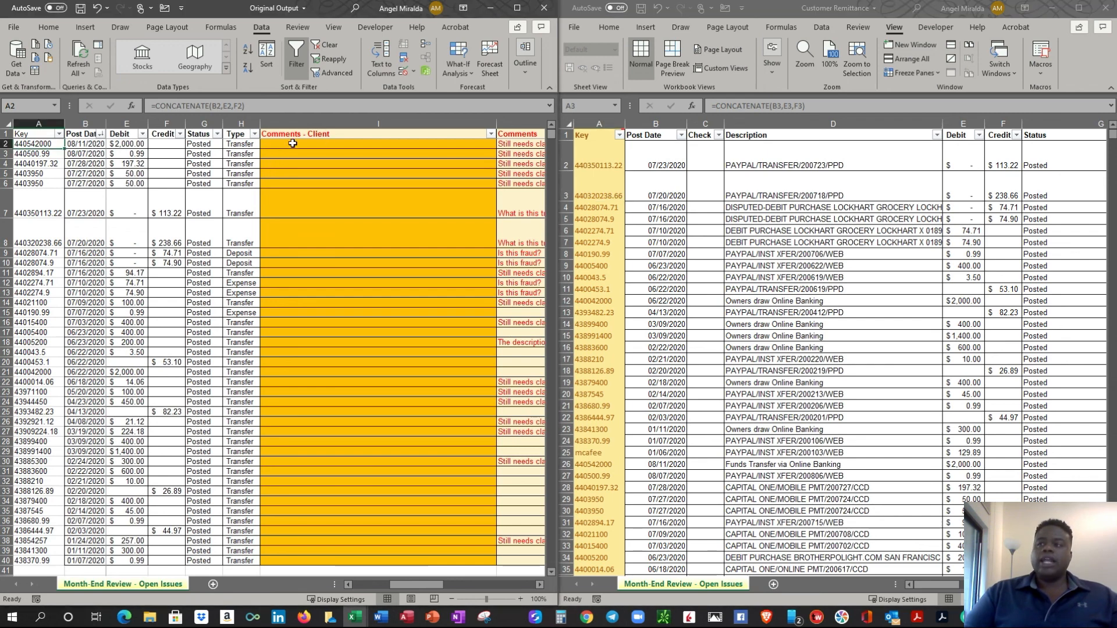
click(293, 144)
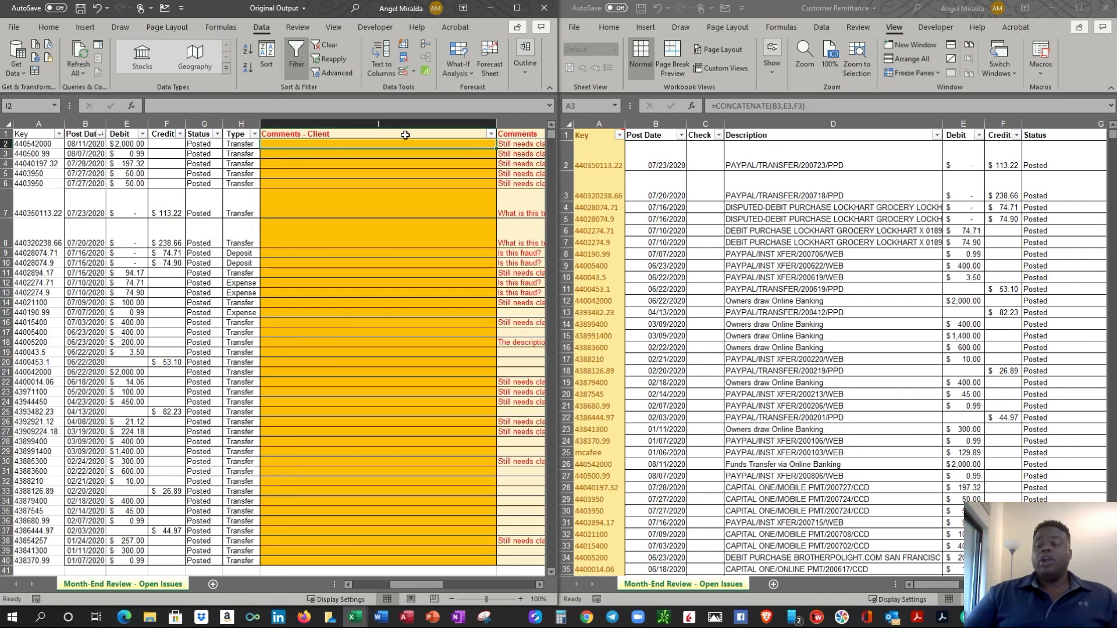
- Locate and select the Comments - Client column in Customer Remittance, and return to Original Output
click(947, 591)
drag(952, 588, 1005, 587)
click(971, 120)
click(464, 222)
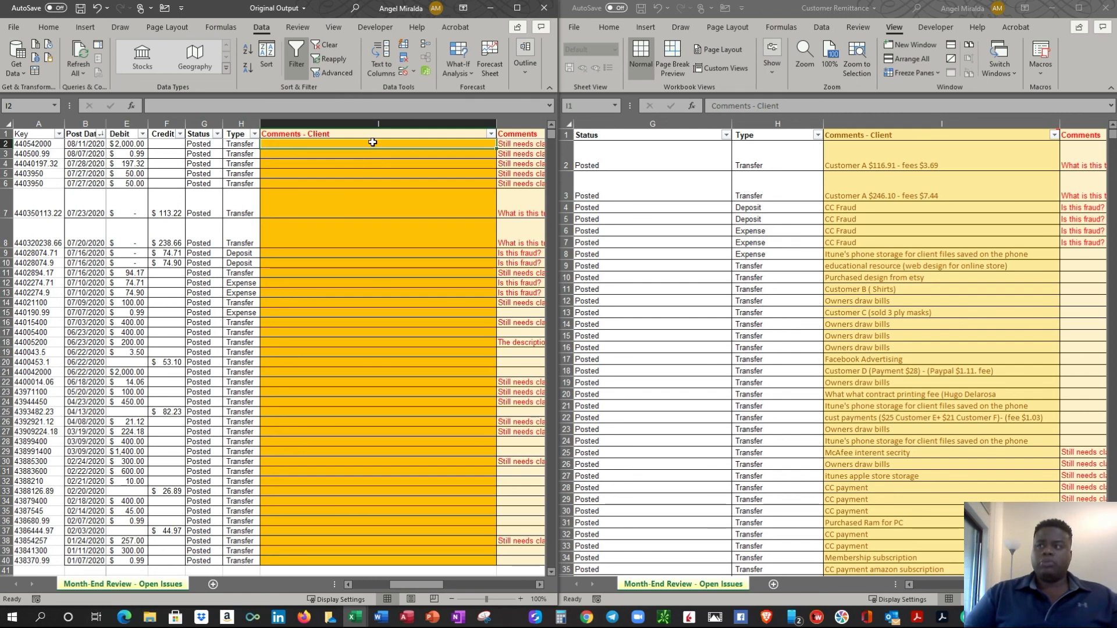
- Start an IFERROR formula with a nested VLOOKUP in I2 of Original Output, using key A2 as the lookup value
text(=if)
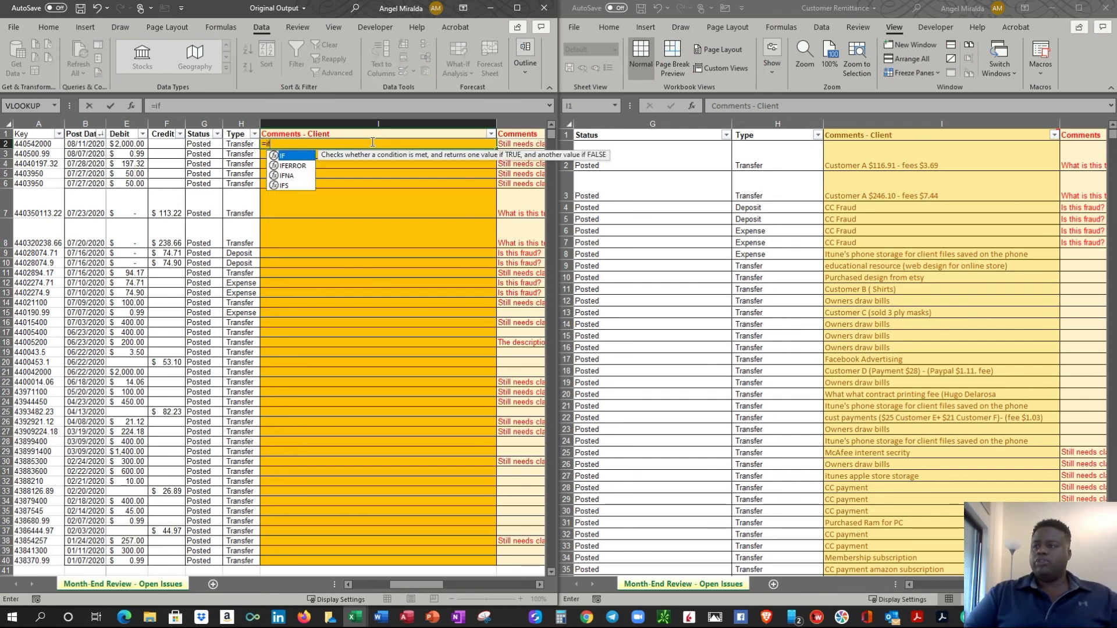
key(Down)
key(Tab)
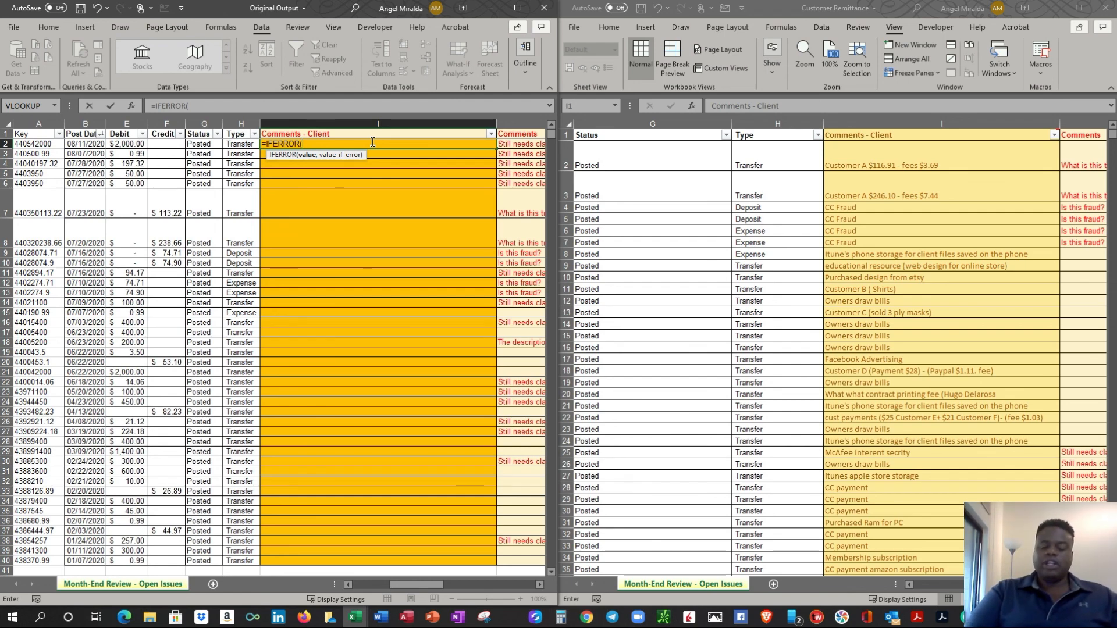
text(vlo)
key(Tab)
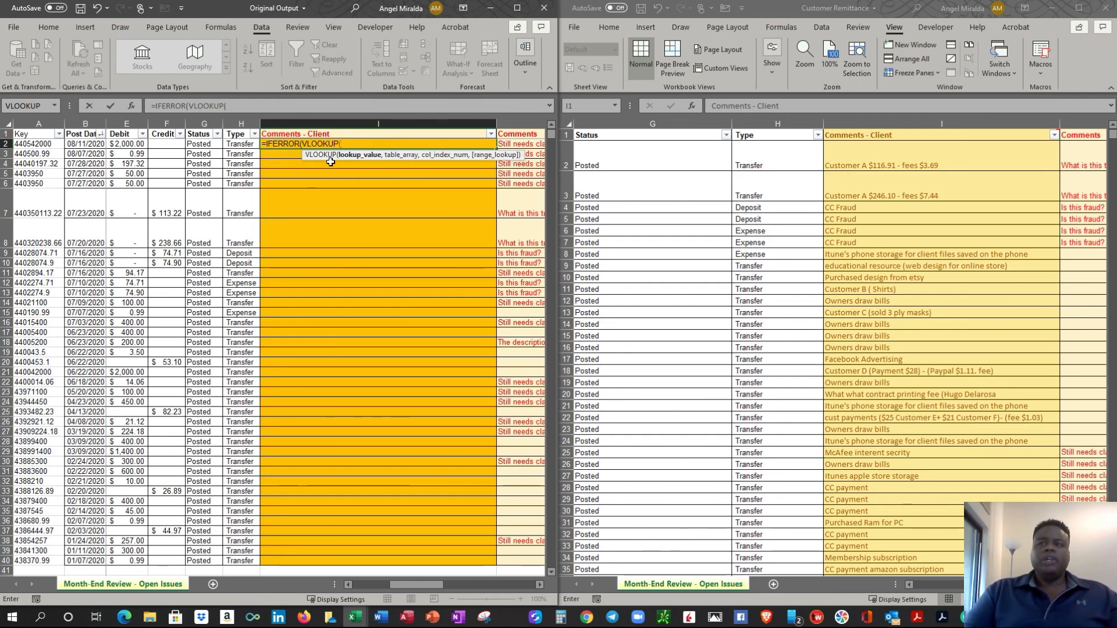
click(40, 142)
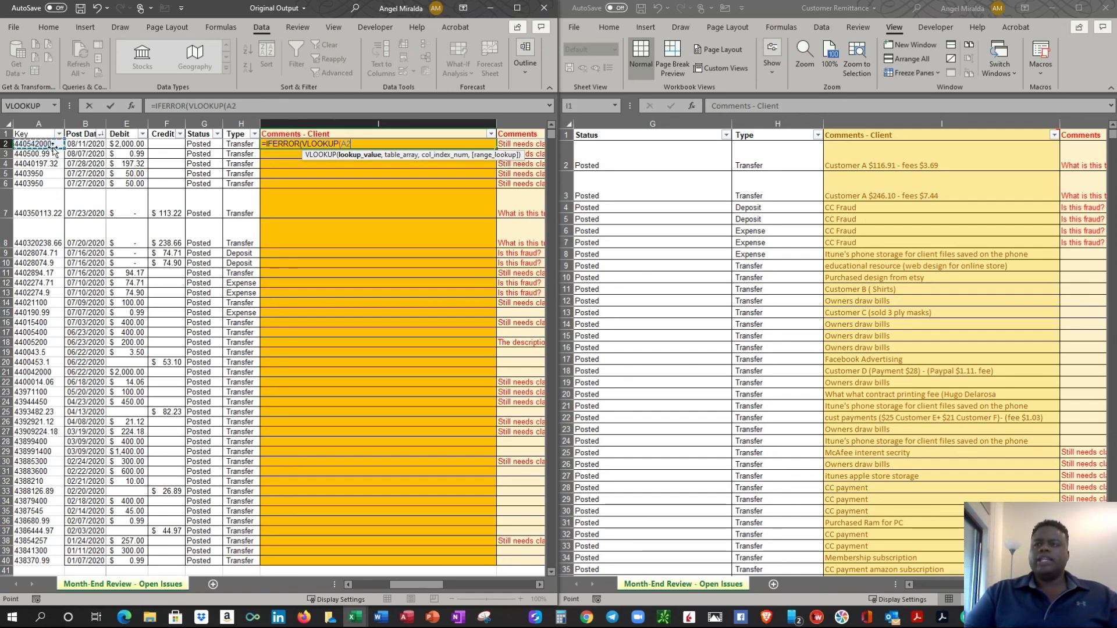
text(,)
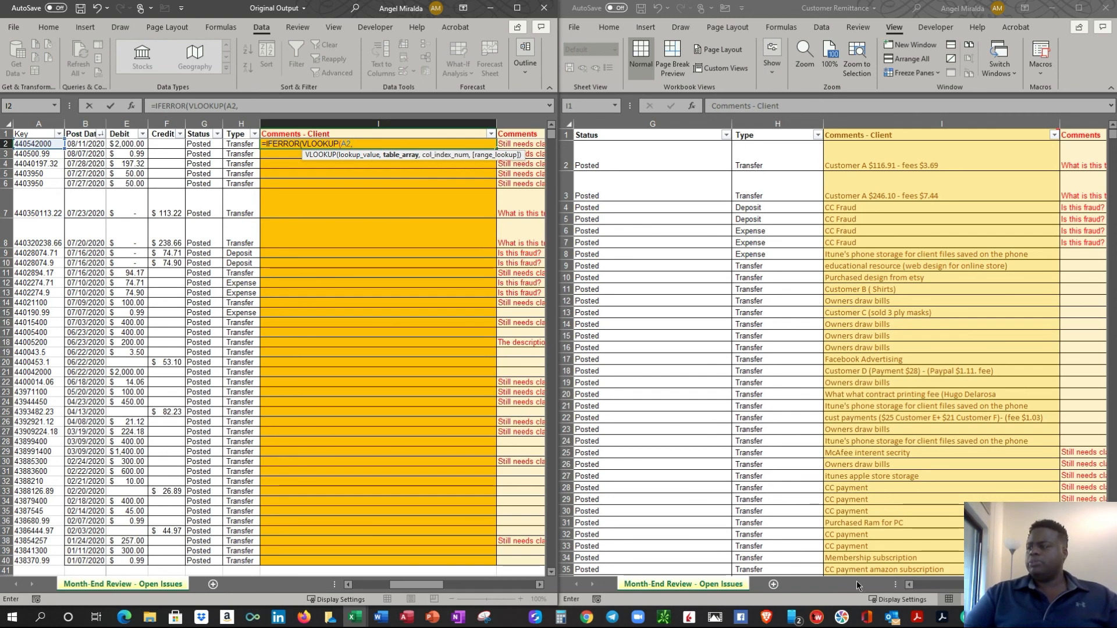
- Set the VLOOKUP table array to columns A through I of the Month-End Review - Open Issues sheet in Customer Remittance
click(909, 585)
click(909, 585)
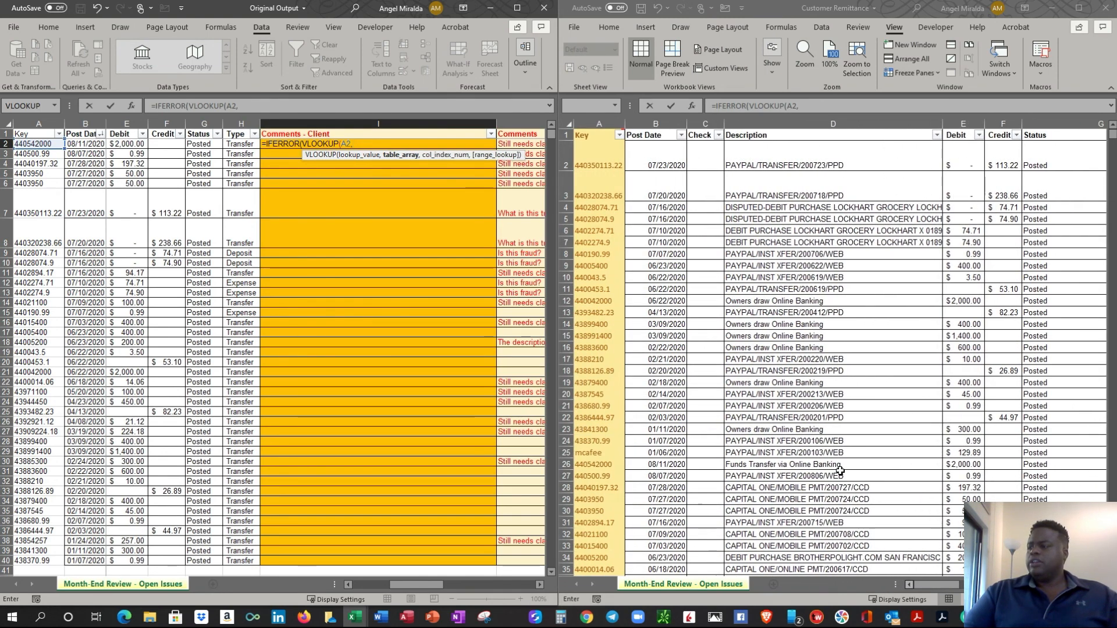
click(596, 122)
drag(596, 123, 975, 201)
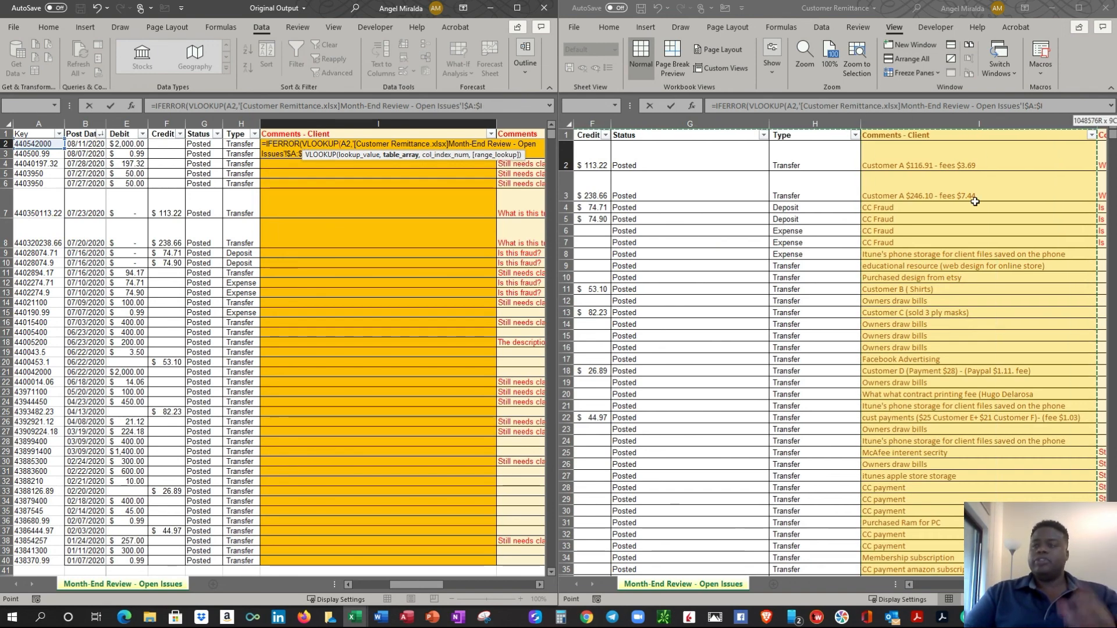
drag(975, 202, 982, 203)
- Complete the formula with column index 9, range lookup 0 for an exact match, and 0 as the error value
text(,9)
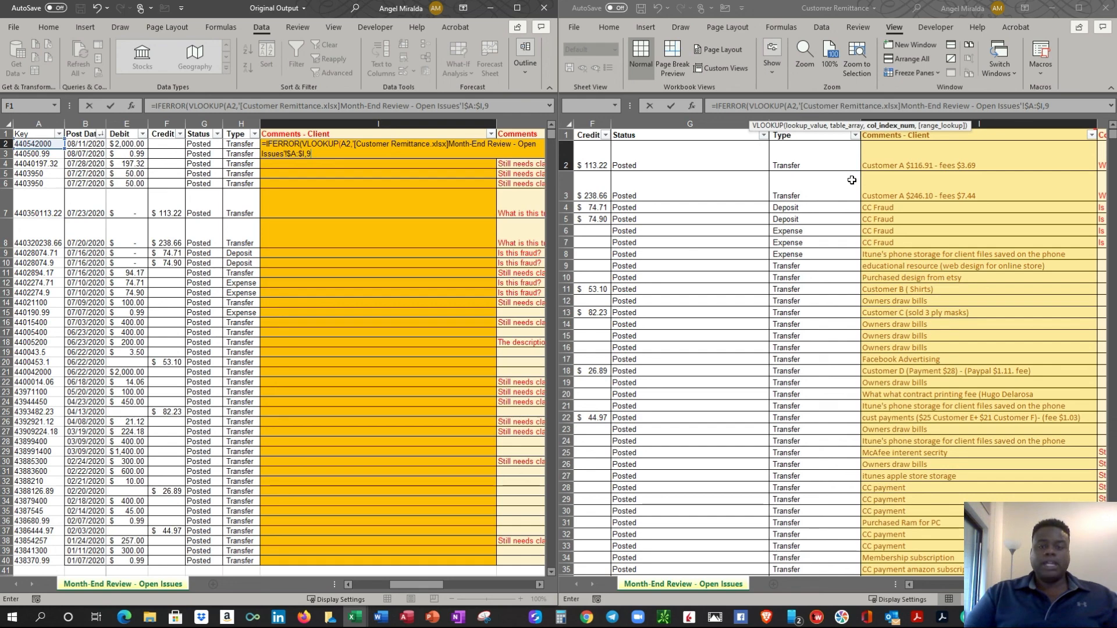
text(,0)
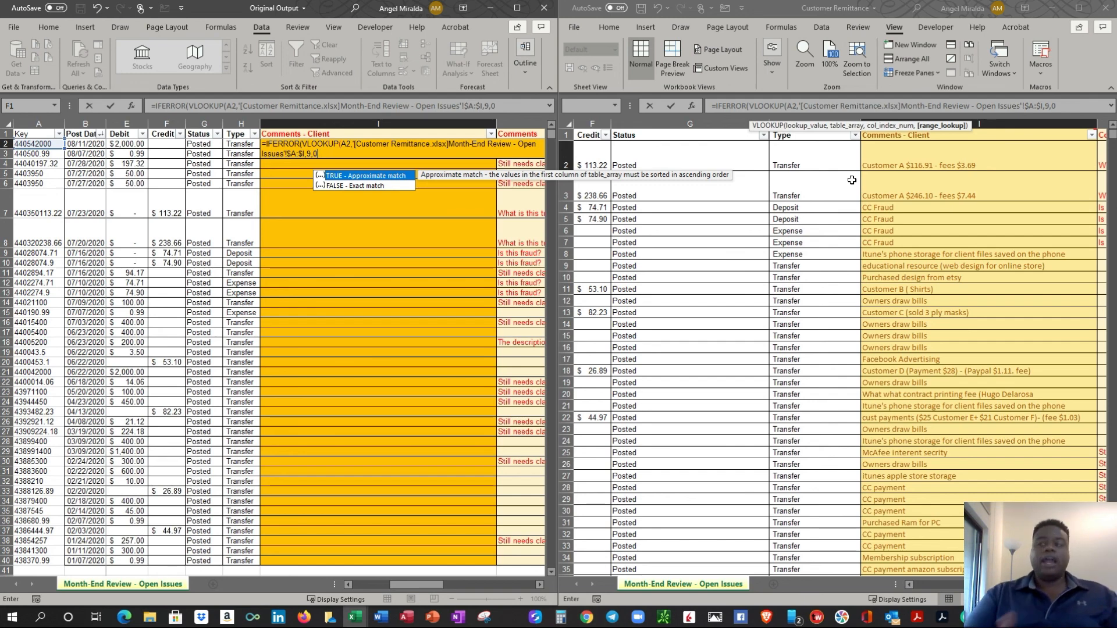
text(),0)
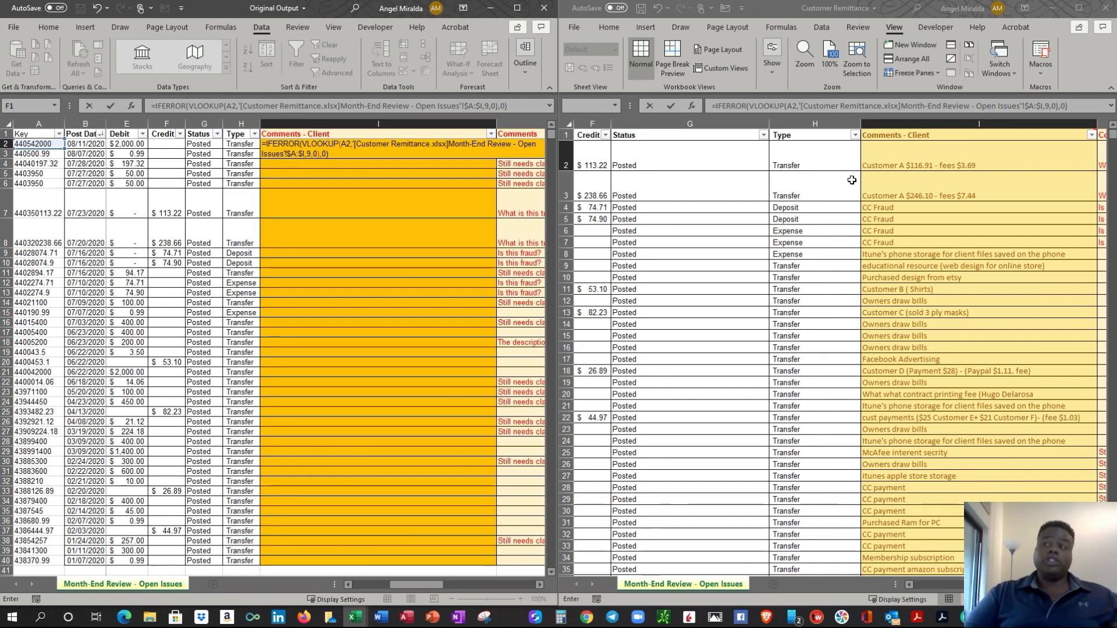
key(Return)
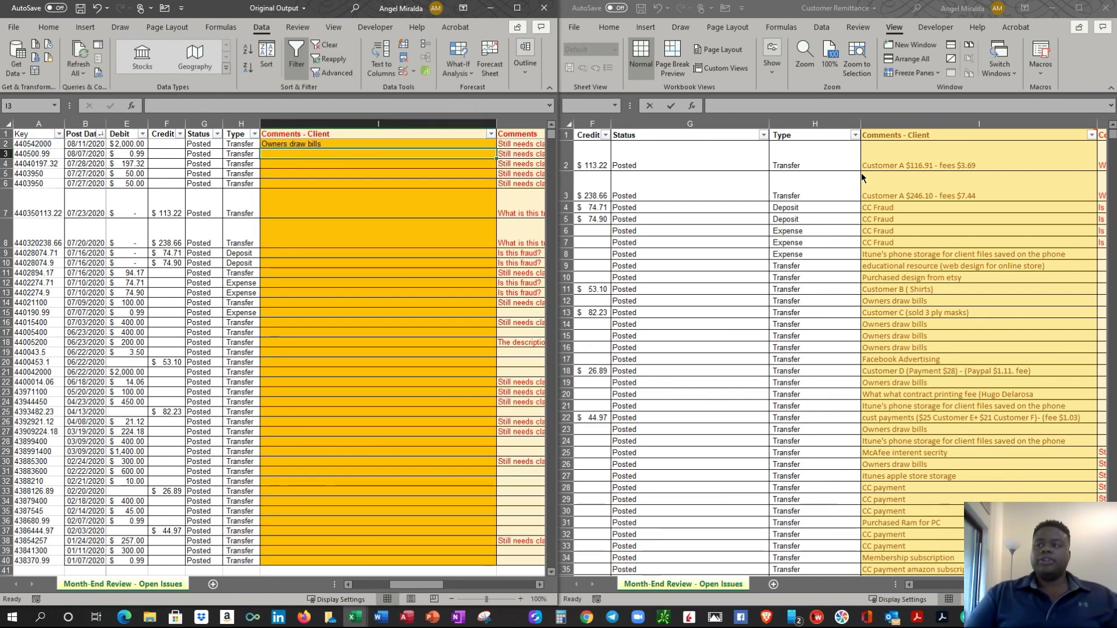
- Check the comment in I2 by comparing row 2's date, debit and credit with the matching transaction and its client comment in Customer Remittance
click(432, 144)
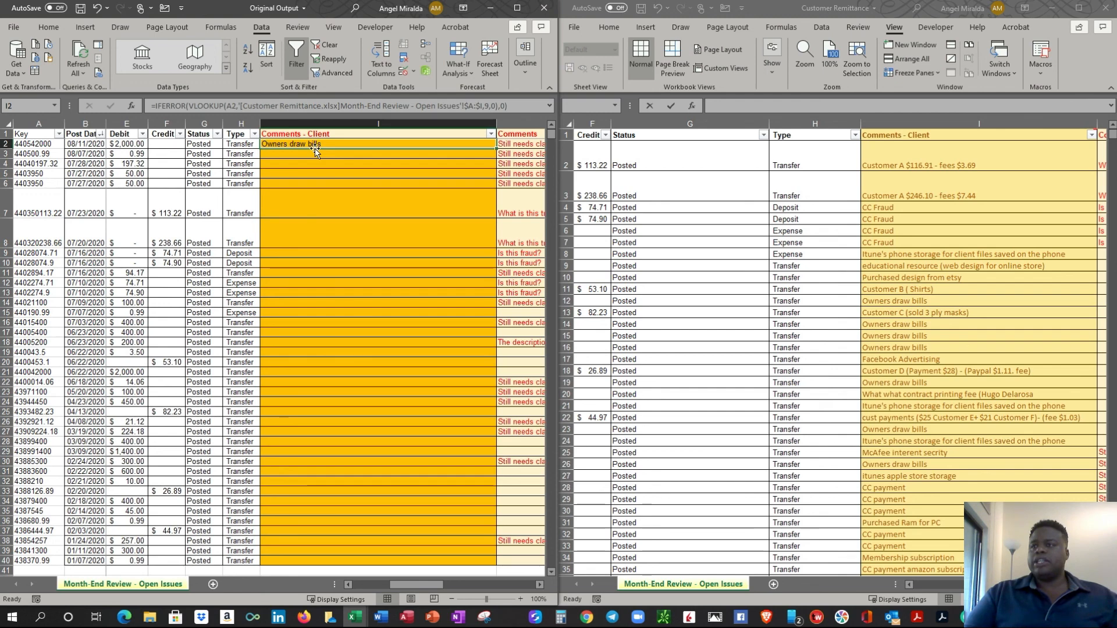
click(84, 144)
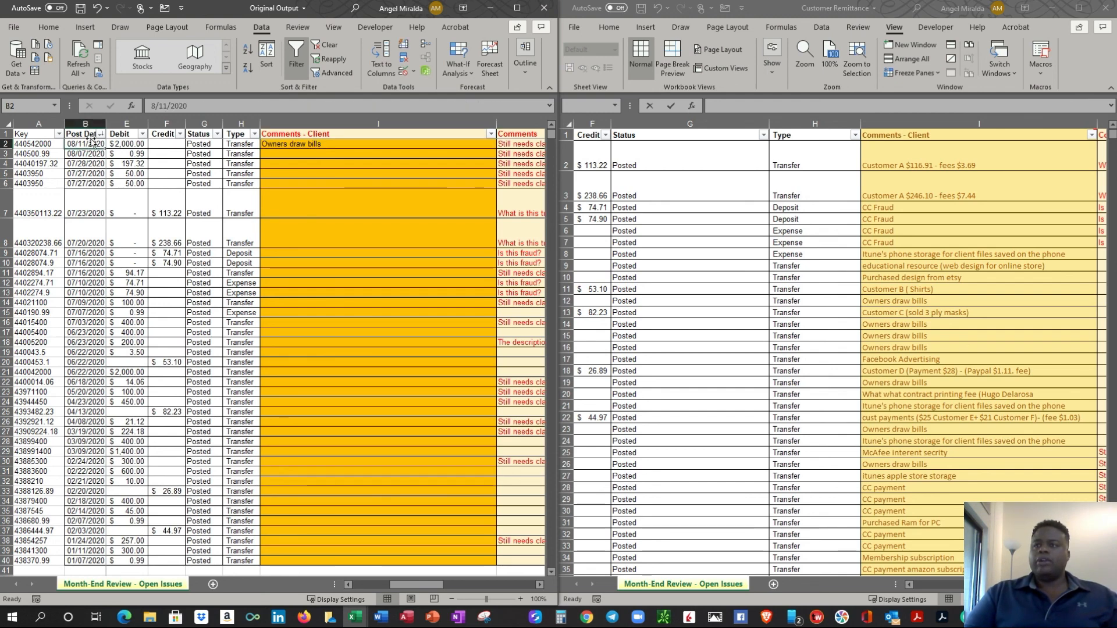
click(127, 144)
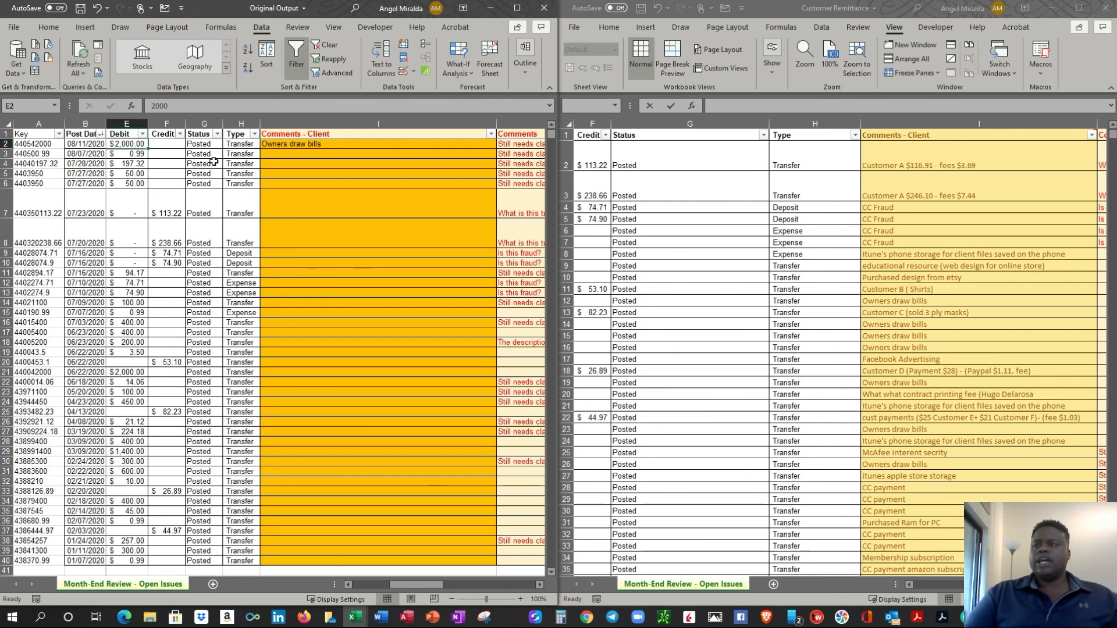
click(169, 145)
click(808, 273)
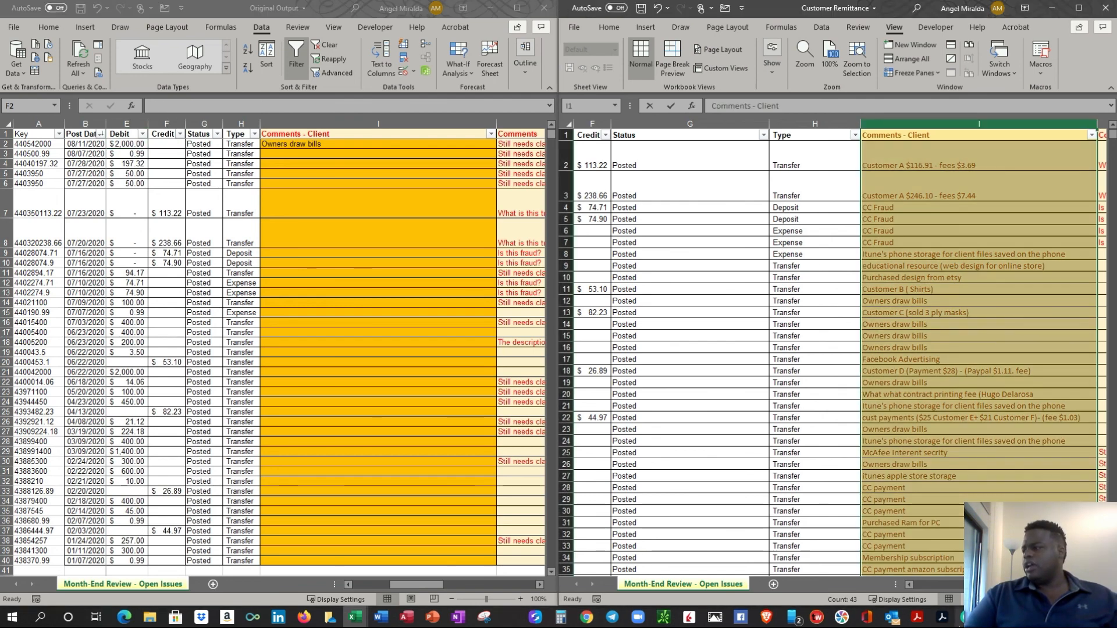
scroll(961, 589, left, 5)
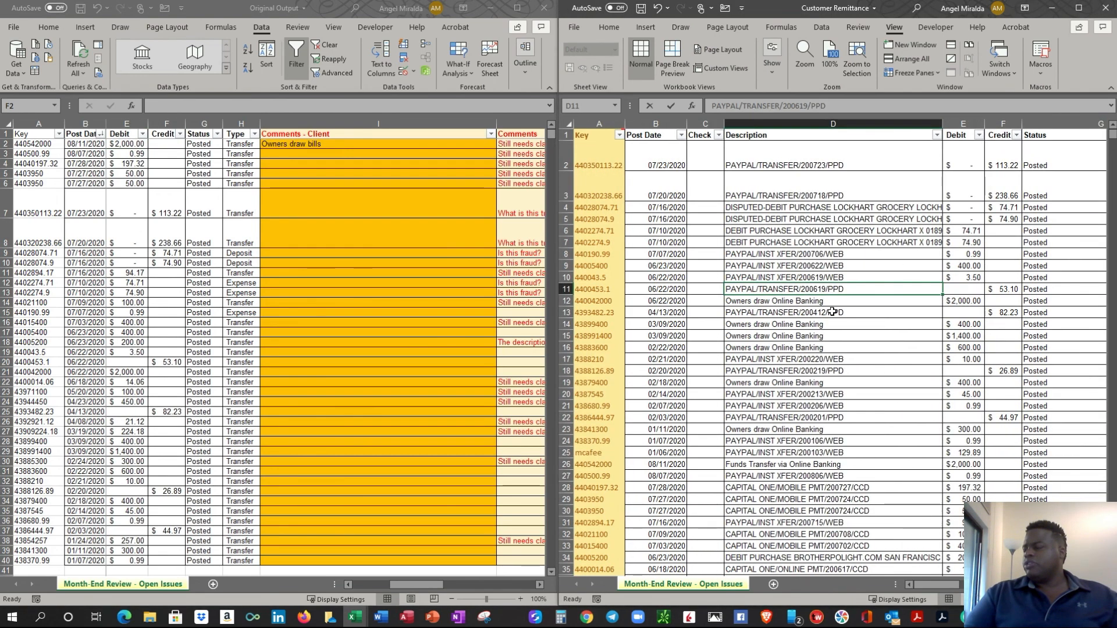
click(663, 431)
scroll(692, 462, down, 3)
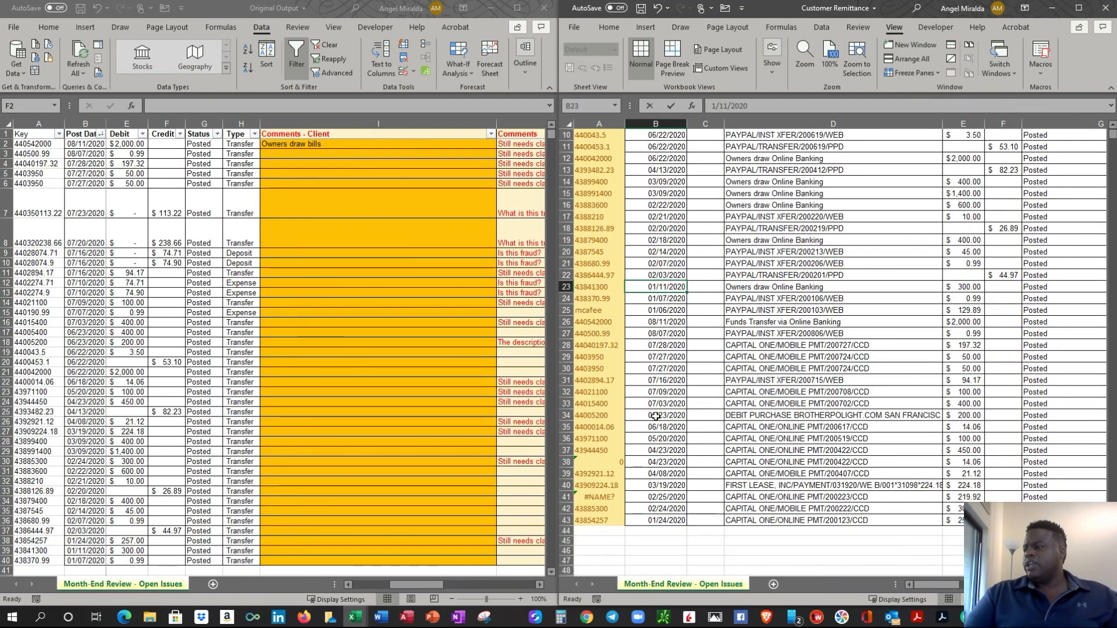
click(656, 327)
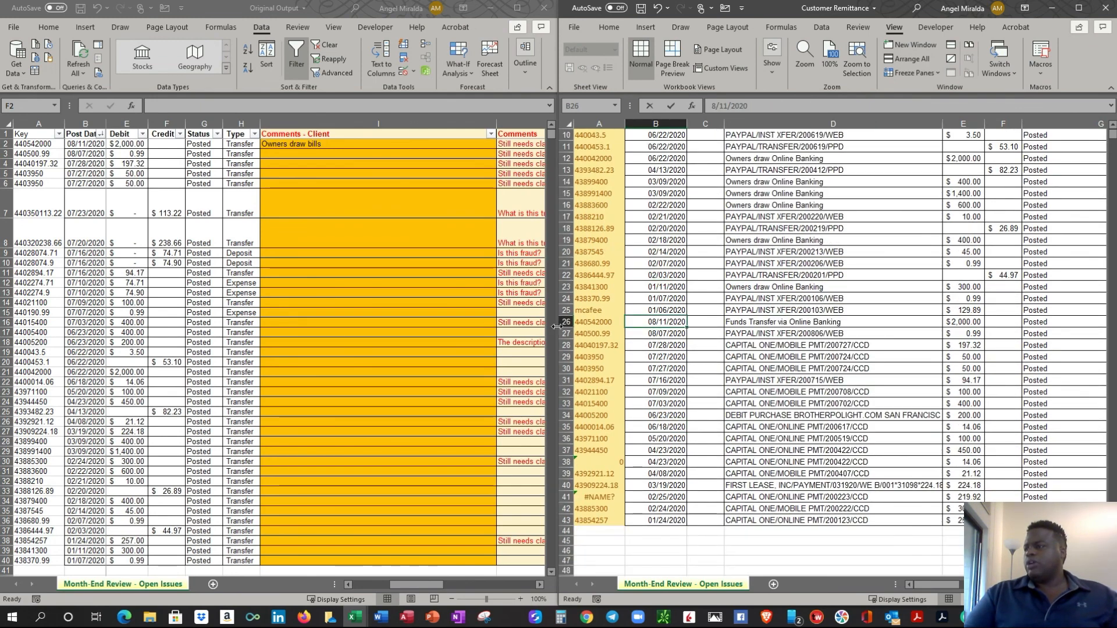
click(563, 323)
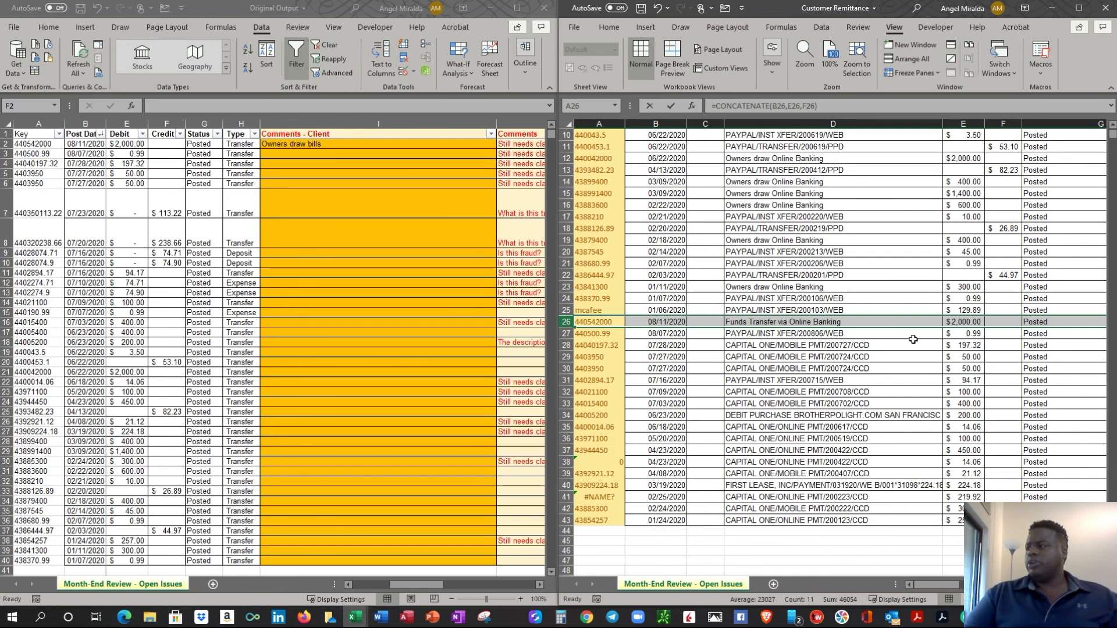
scroll(937, 592, right, 3)
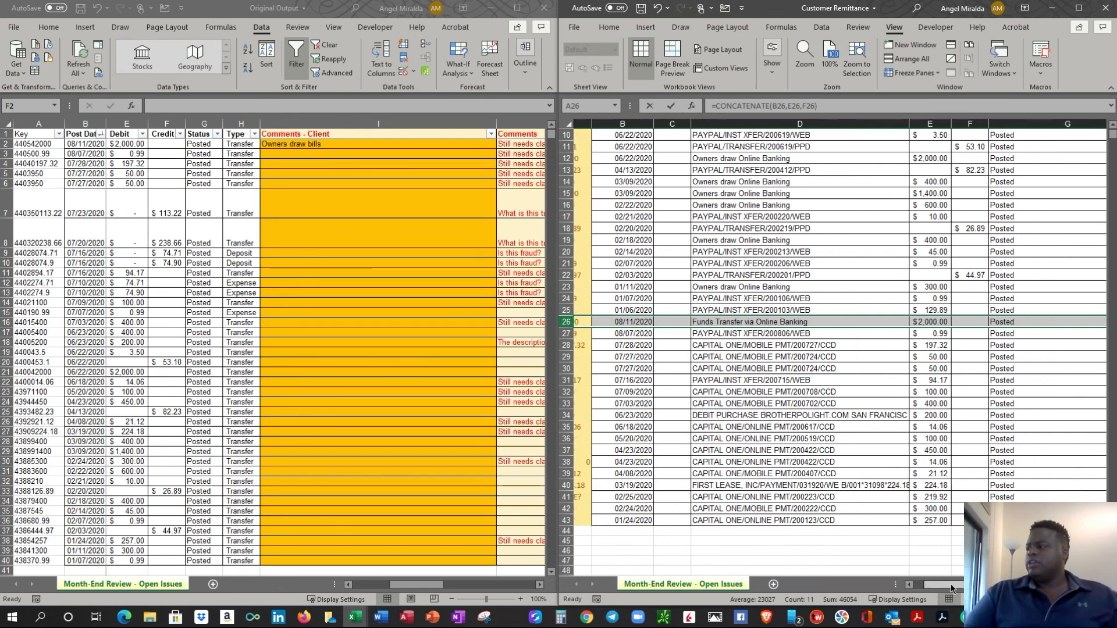
click(874, 323)
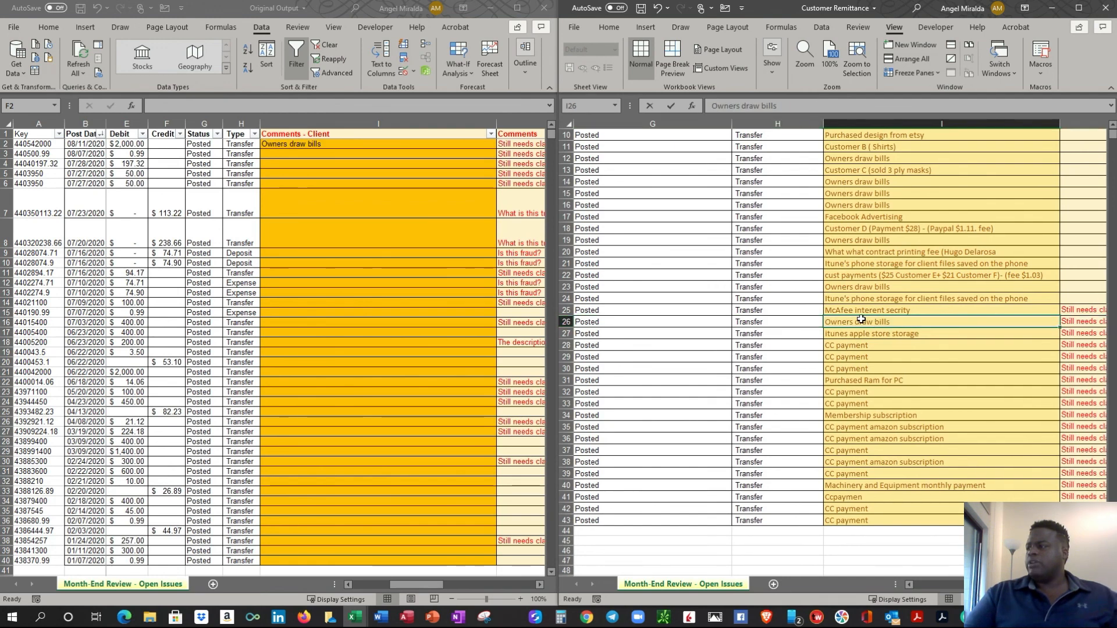
- Fill the lookup formula in I2 down the Comments - Client column of Original Output through row 40
click(395, 149)
click(391, 142)
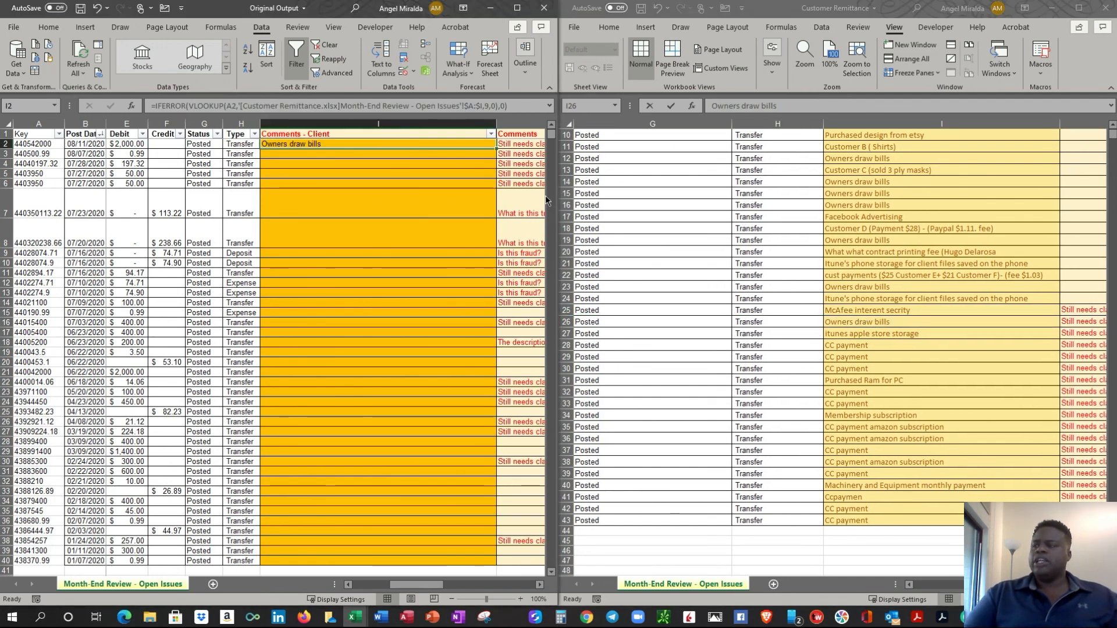
double_click(497, 149)
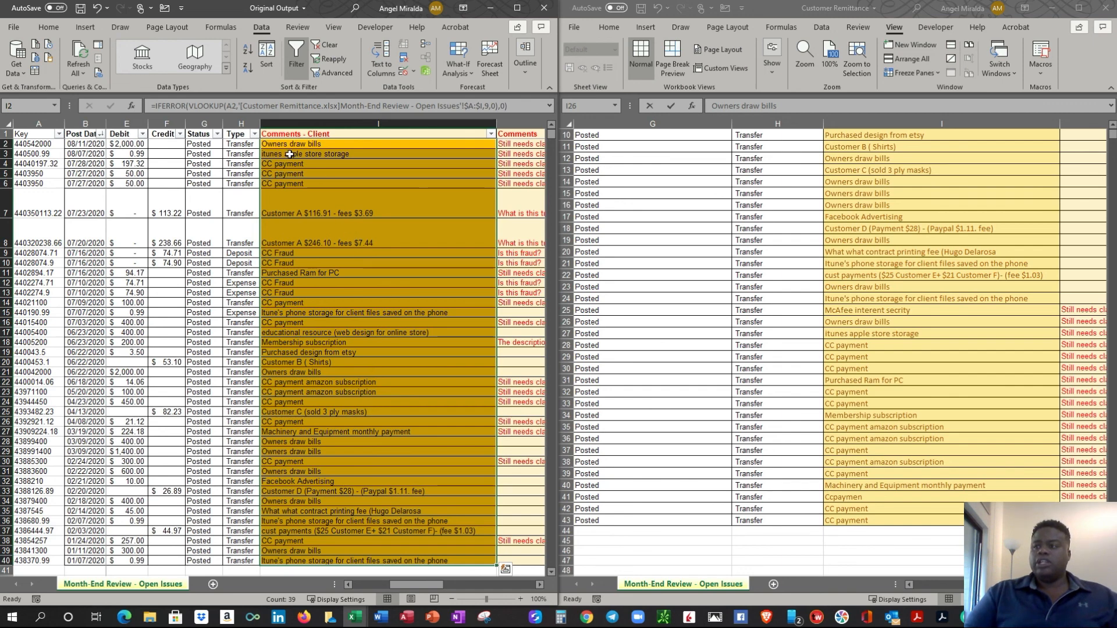
- Examine the filled Comments - Client formulas and the Key cells in Original Output against the keys in Customer Remittance
click(342, 202)
click(334, 173)
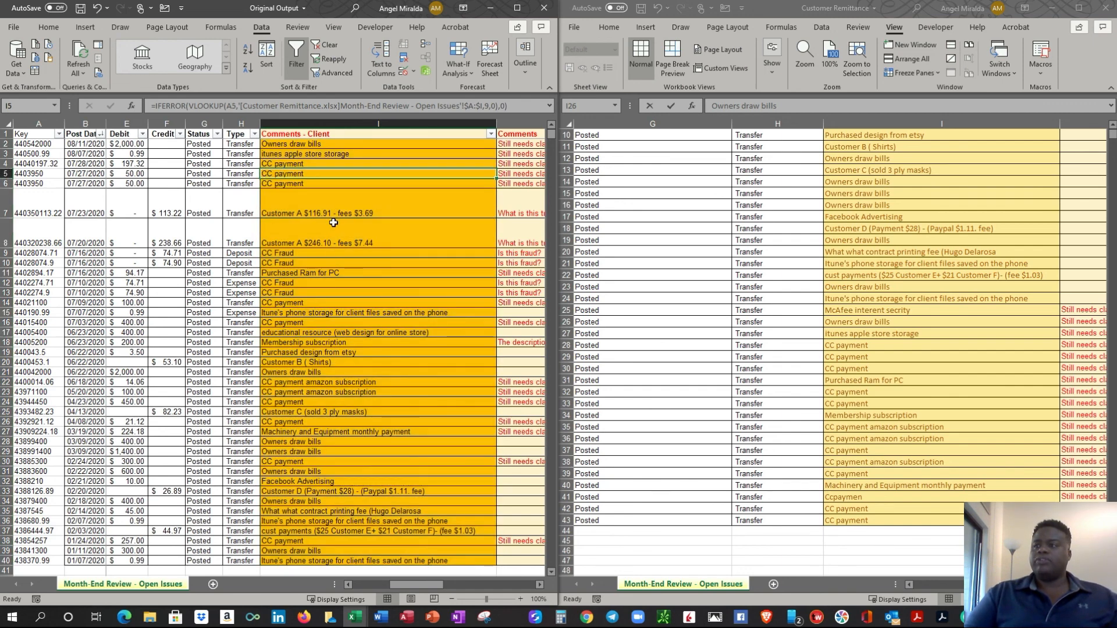
click(55, 211)
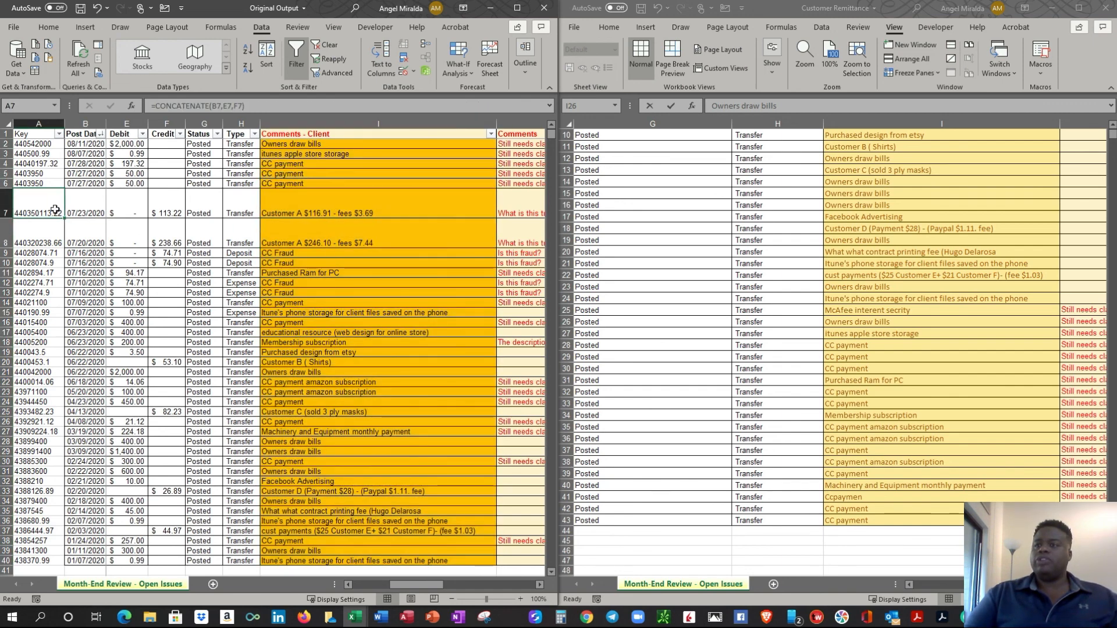
click(35, 164)
click(805, 254)
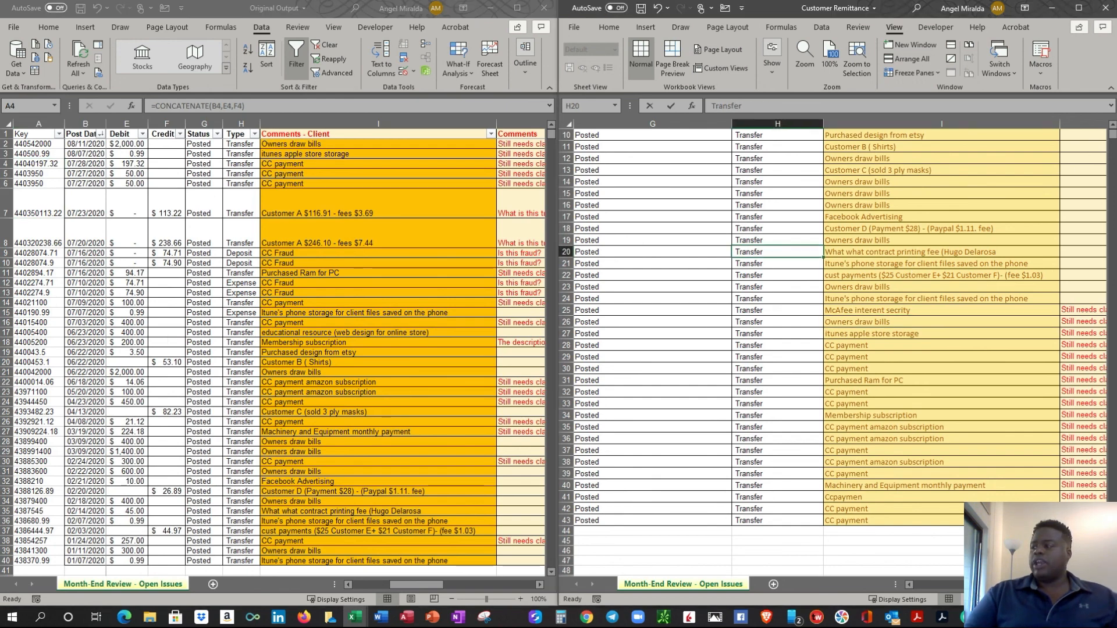
drag(995, 585, 896, 584)
click(736, 229)
scroll(1069, 175, up, 3)
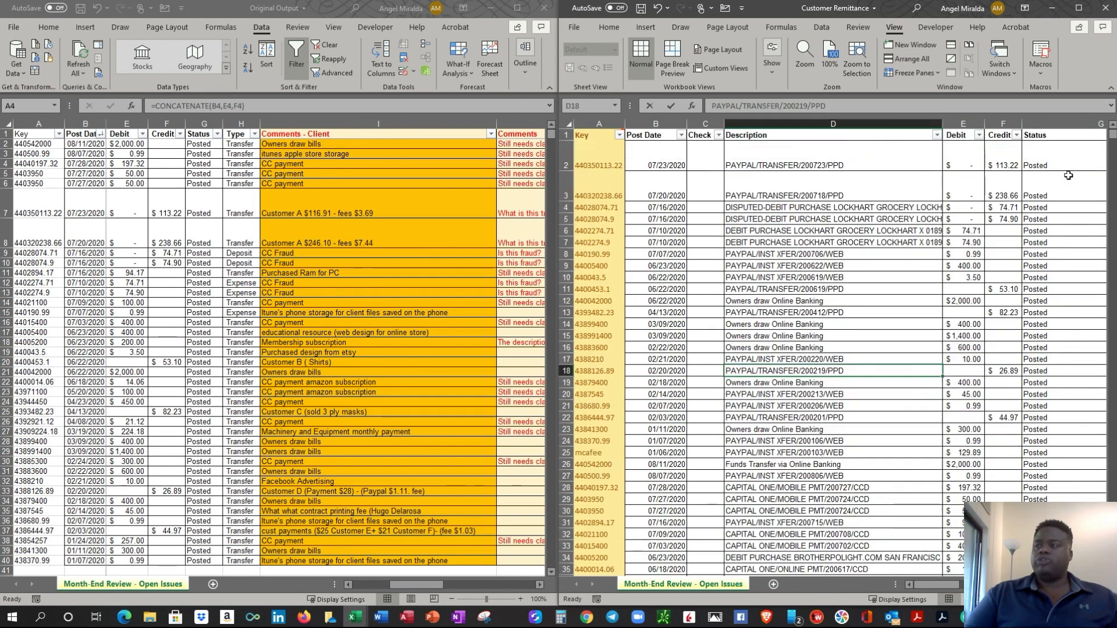
click(372, 217)
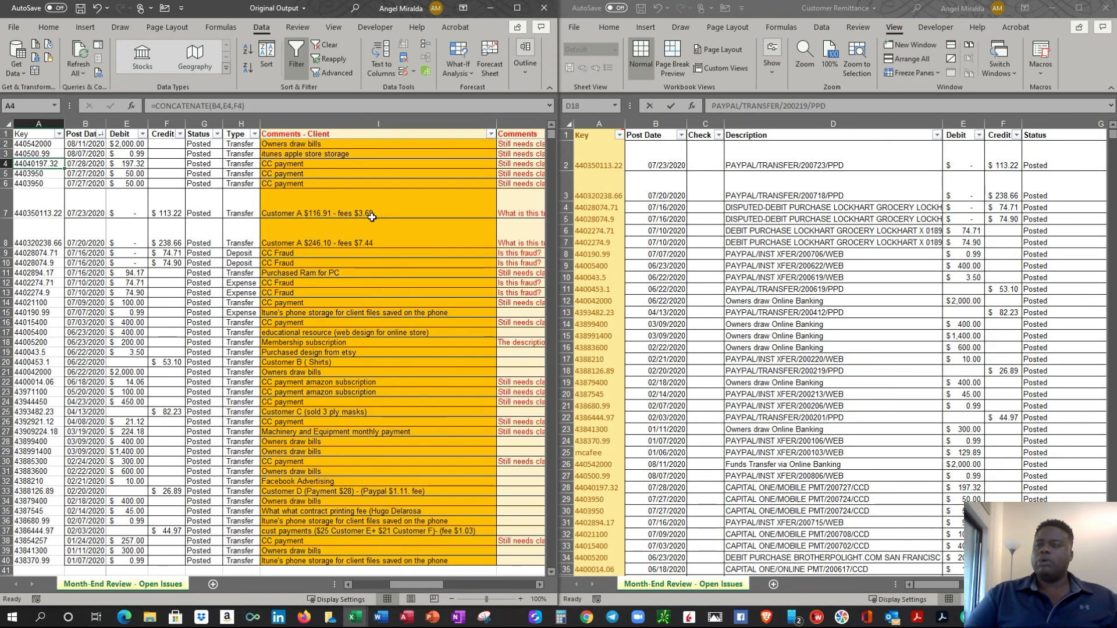
click(325, 185)
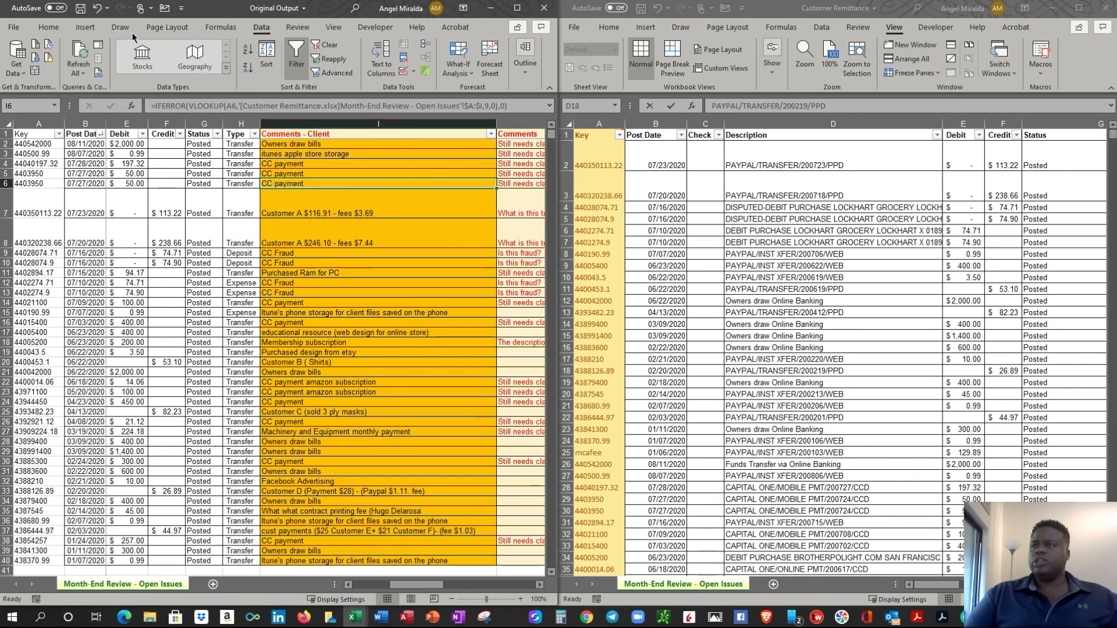
- Break the link from Original Output to Customer Remittance.xlsx and close the Edit Links dialog
click(98, 79)
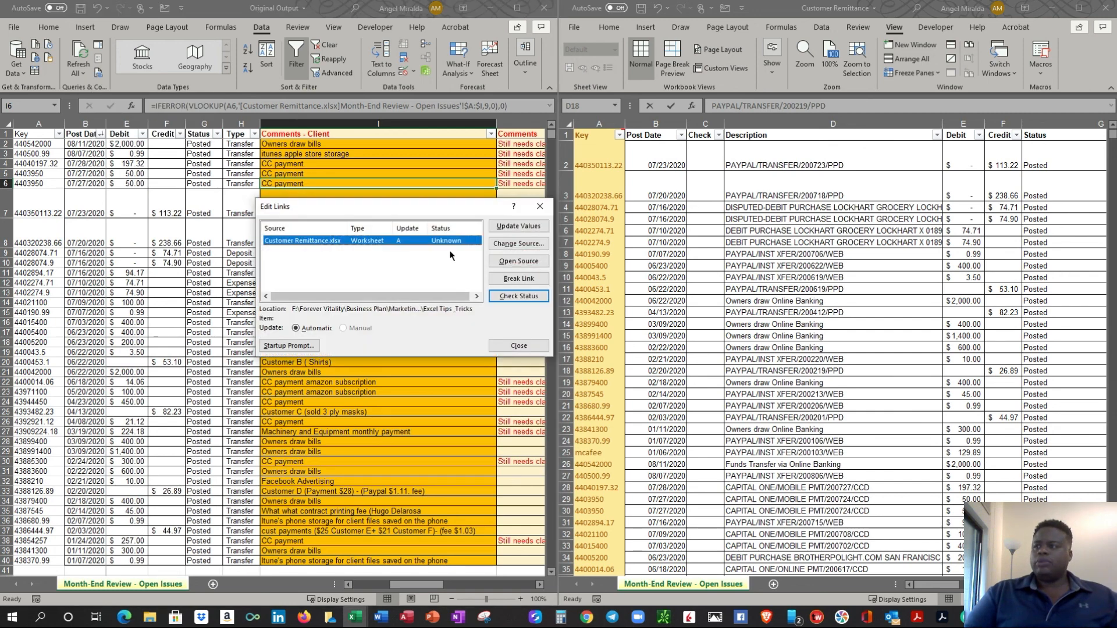
click(514, 282)
click(533, 339)
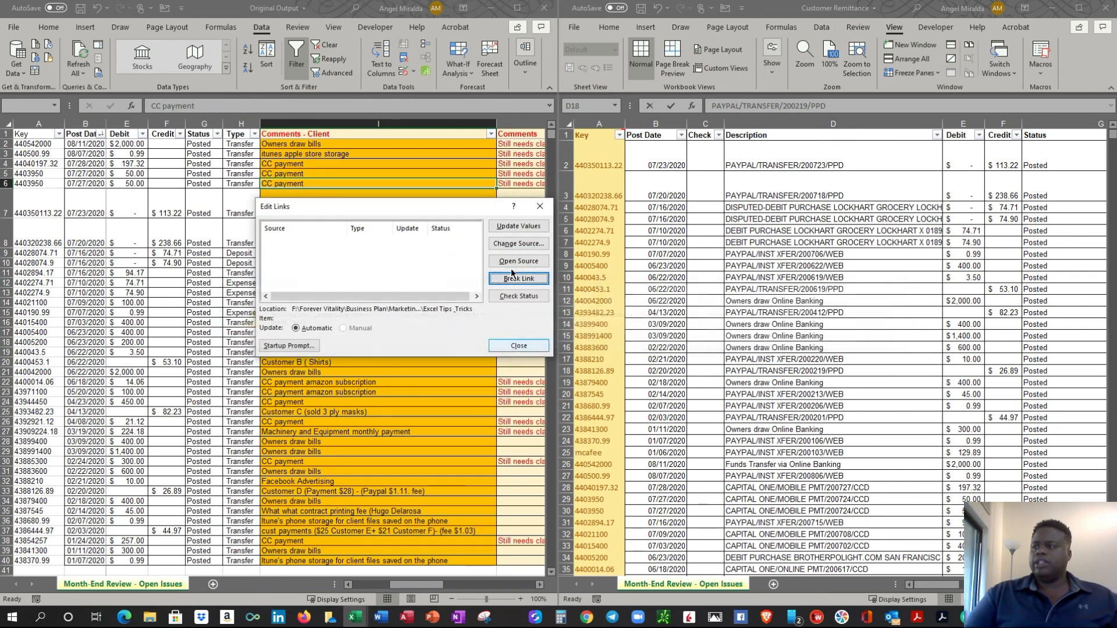
click(518, 346)
- Check the Comments - Client cells in Original Output to see whether they hold plain text instead of lookup formulas
click(355, 213)
click(730, 242)
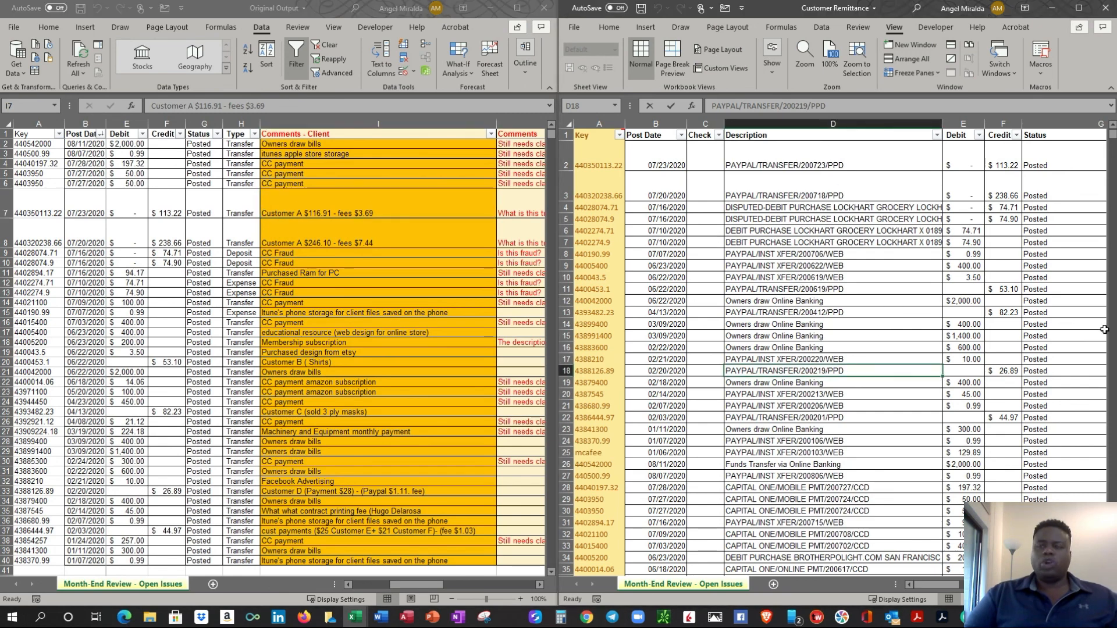
click(436, 252)
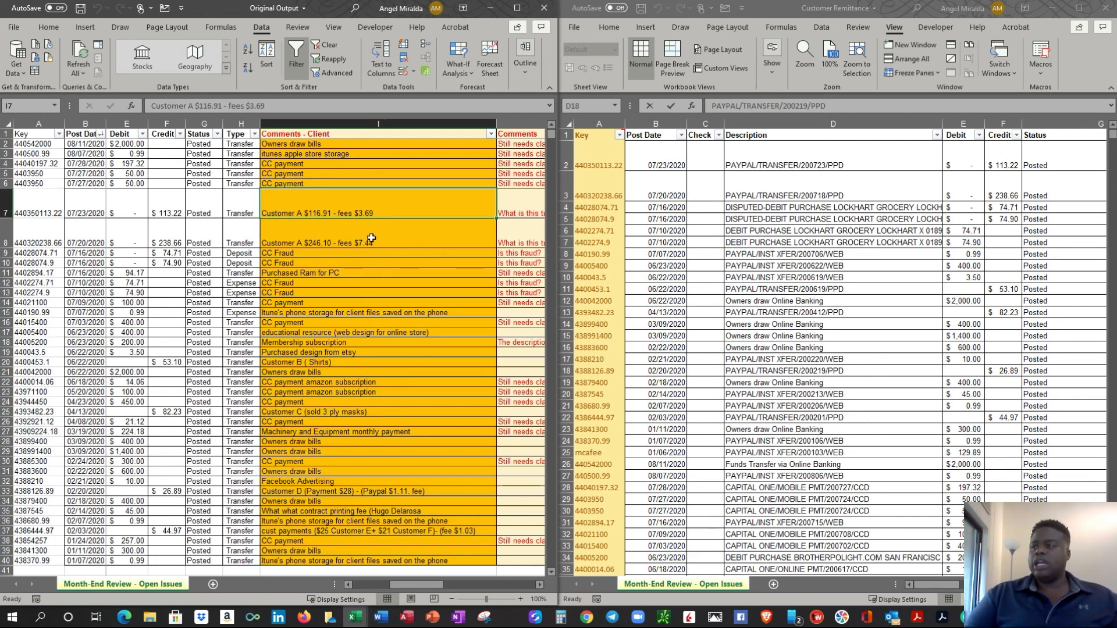
click(375, 166)
click(368, 146)
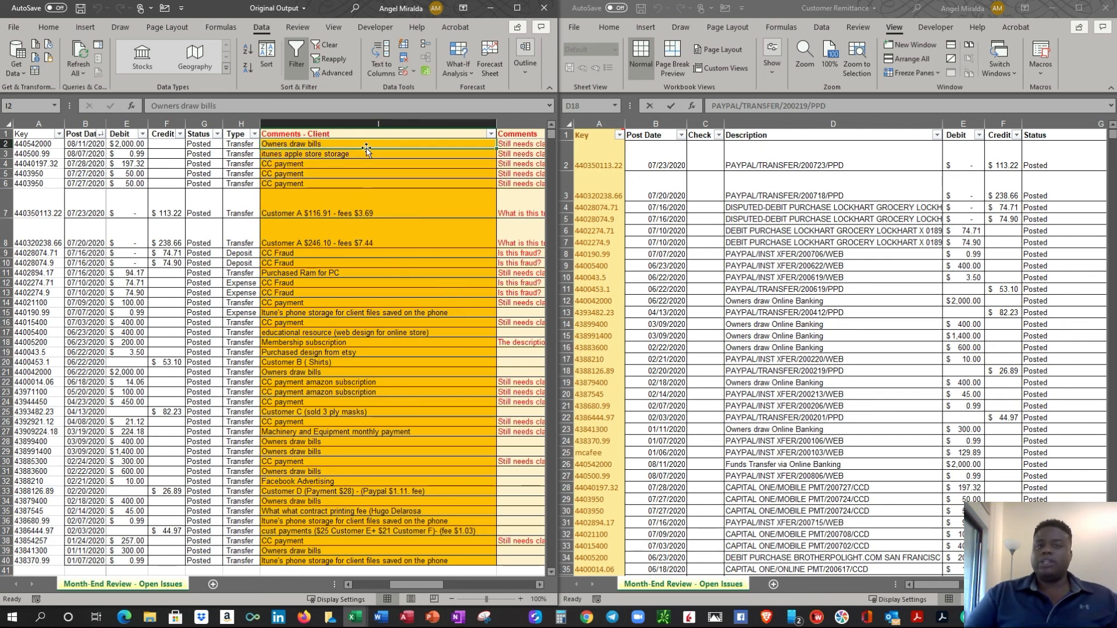